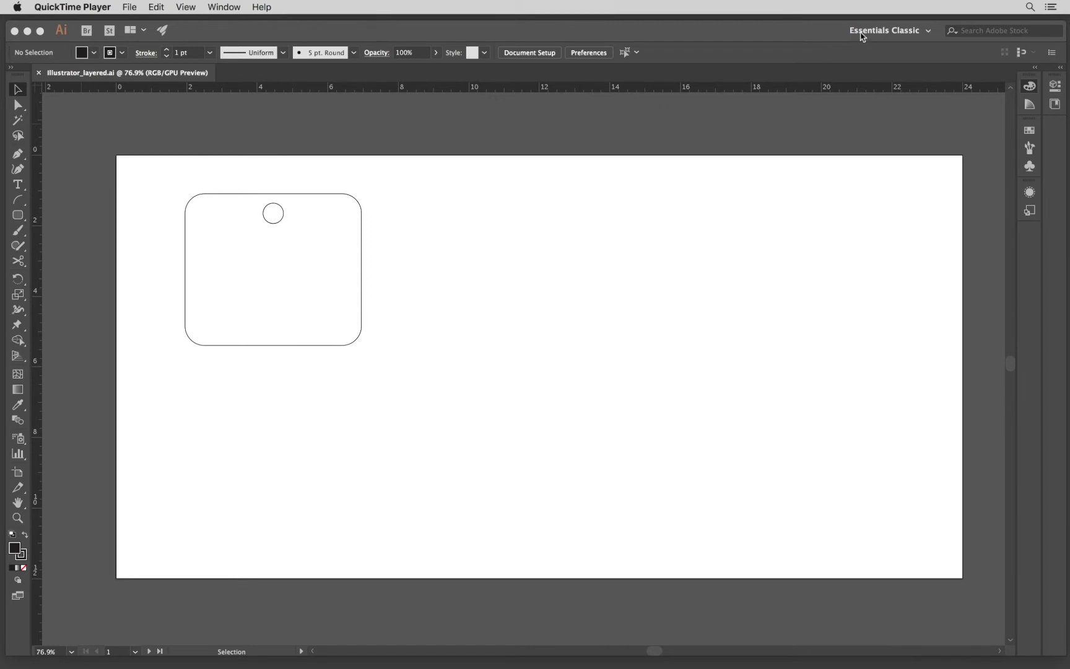
- Switch the workspace to Essentials Classic
click(442, 171)
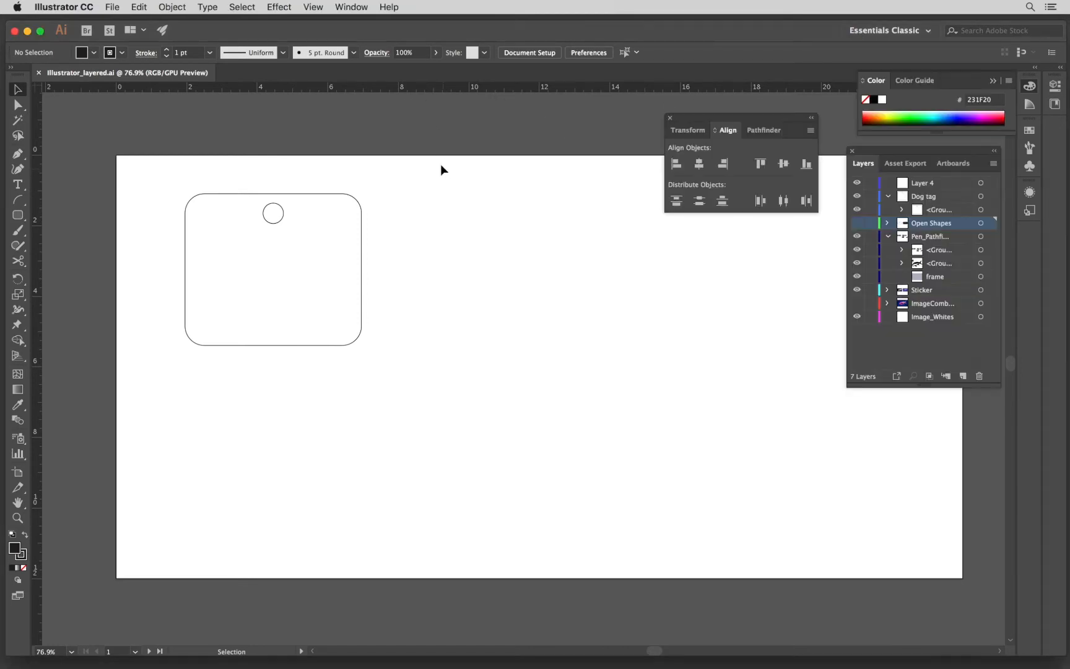
click(351, 7)
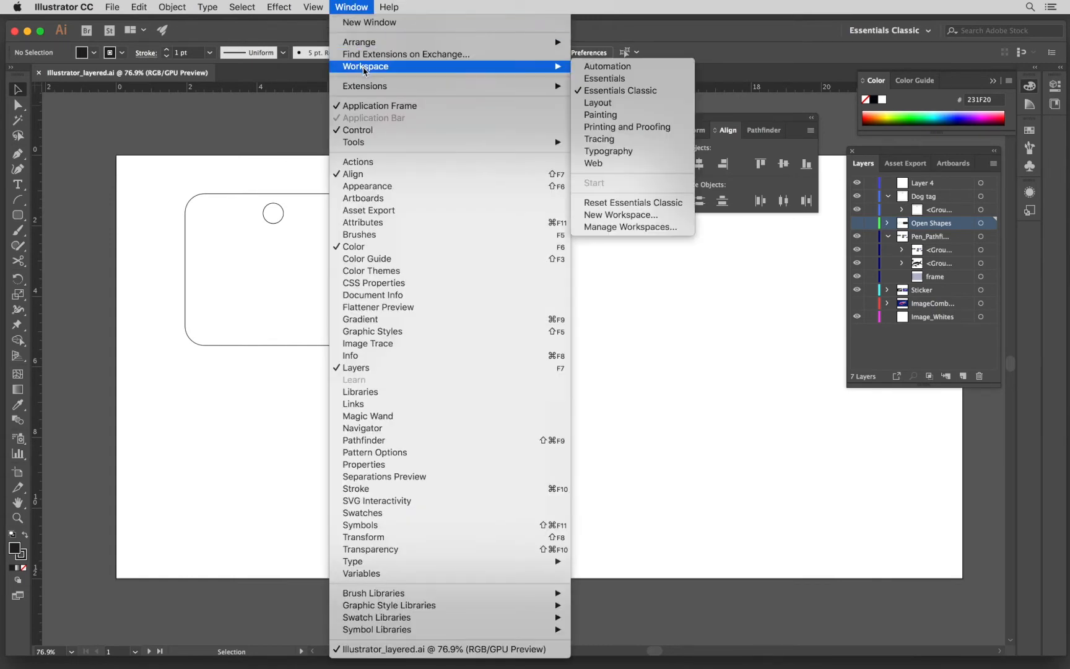
mouse_move(548, 72)
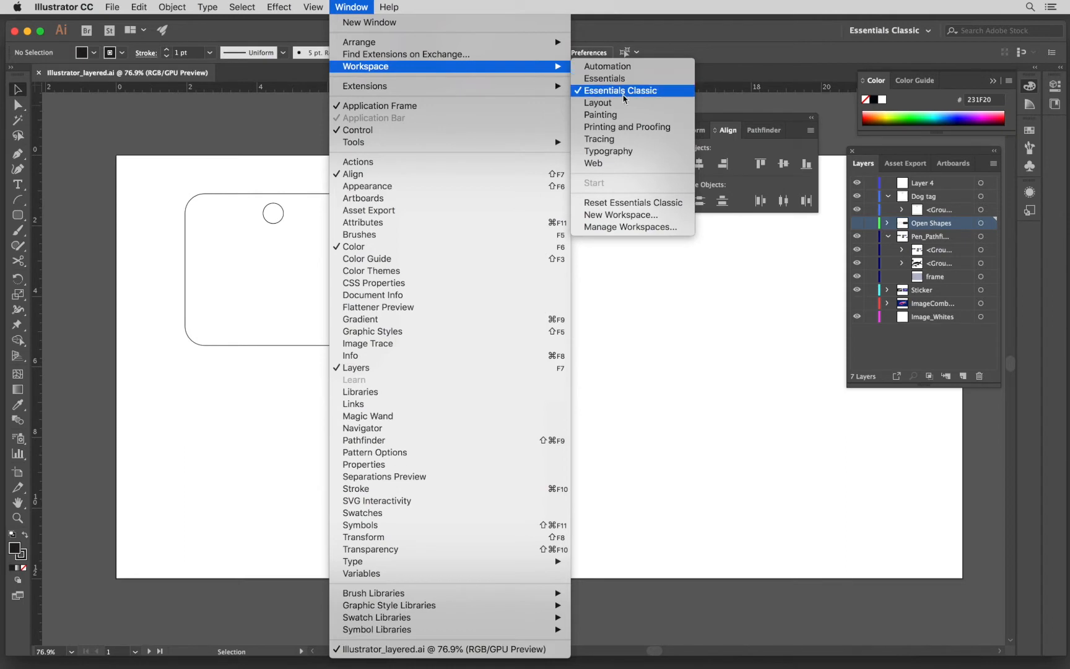
click(651, 95)
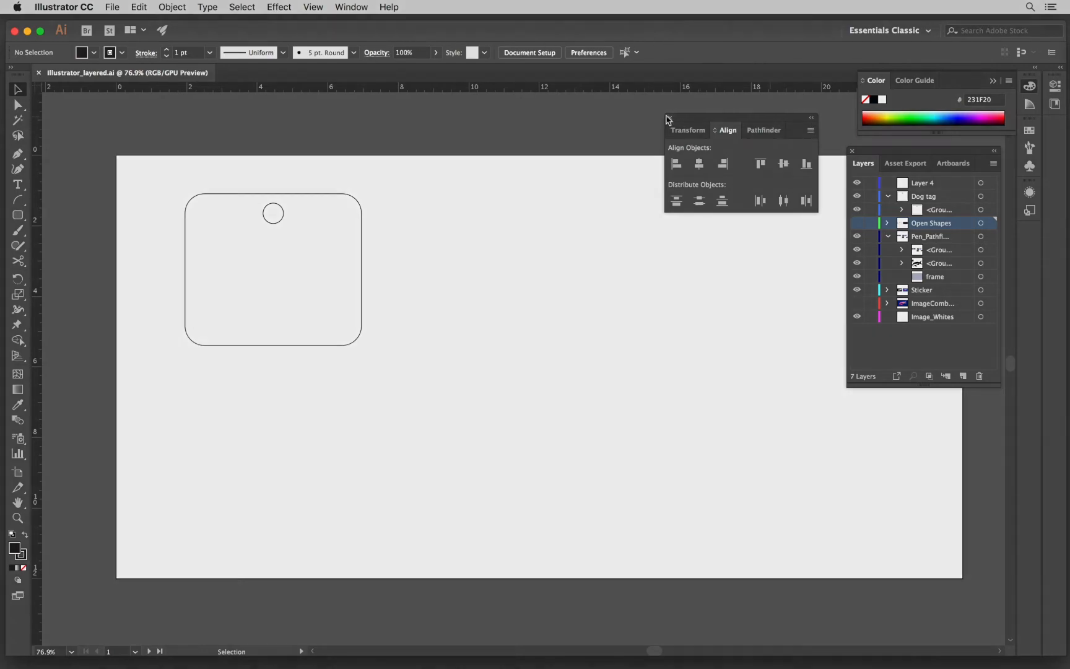
- Close the floating Transform, Align and Pathfinder group, dock the Layers group and expand the Properties dock
click(669, 117)
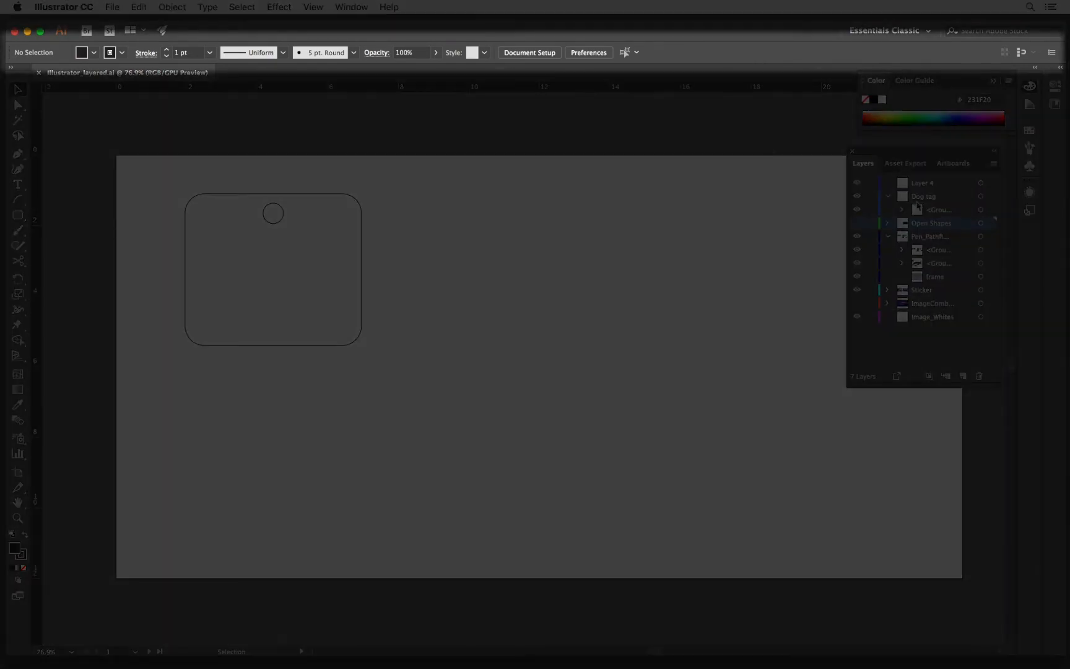
drag(879, 155, 1022, 243)
click(1061, 67)
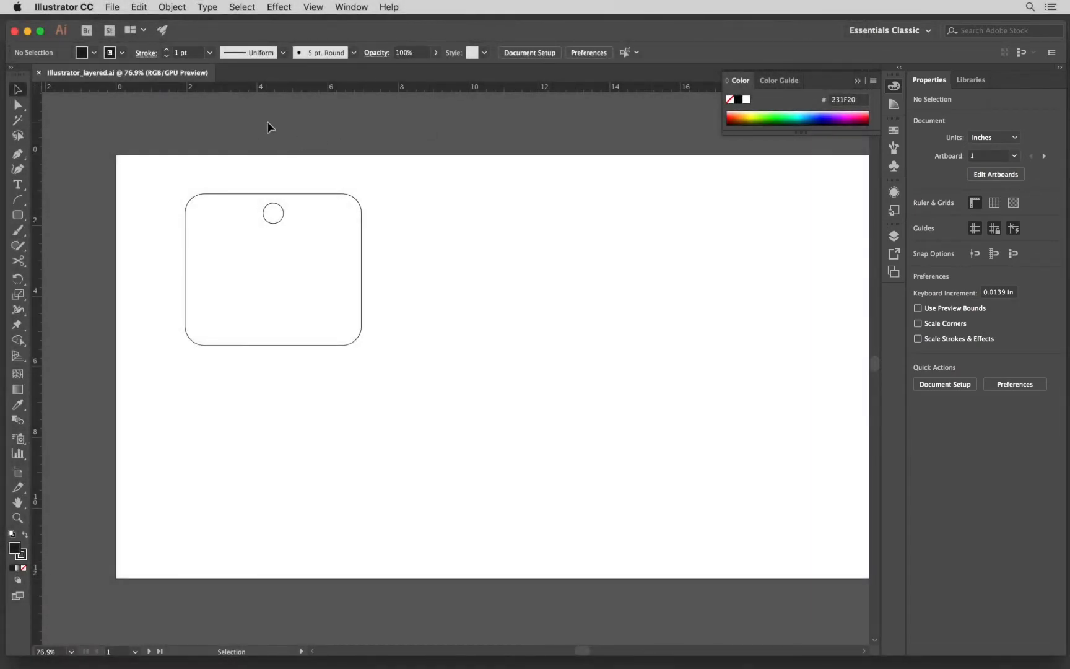
- Create a new landscape document 24 in wide and 12 in high, with inches as units, one artboard and no bleed
click(112, 7)
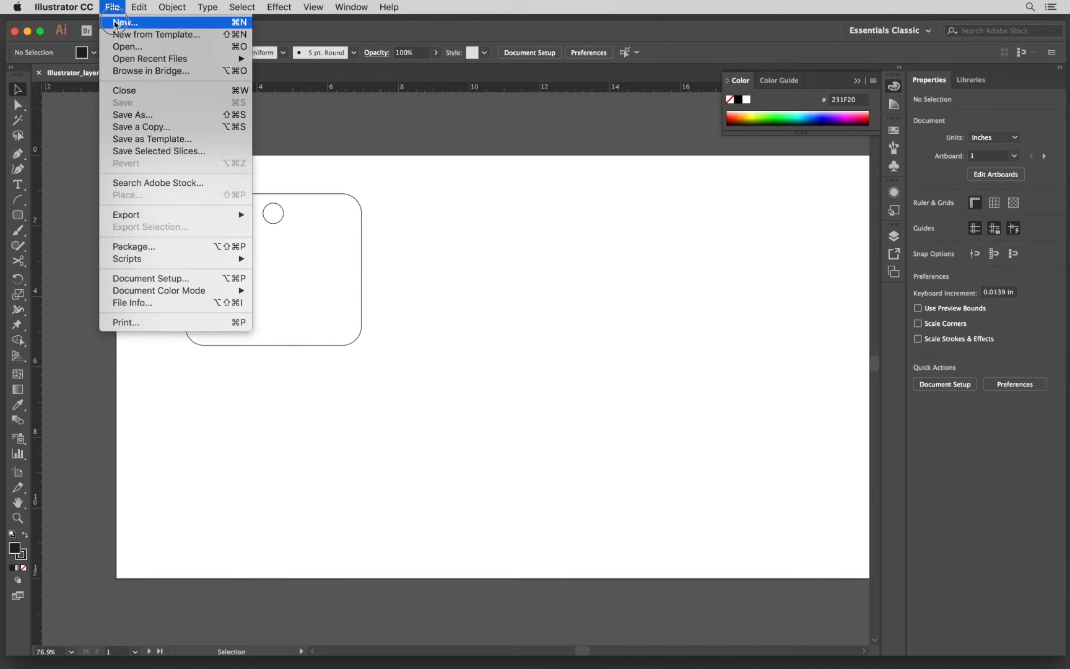
click(118, 23)
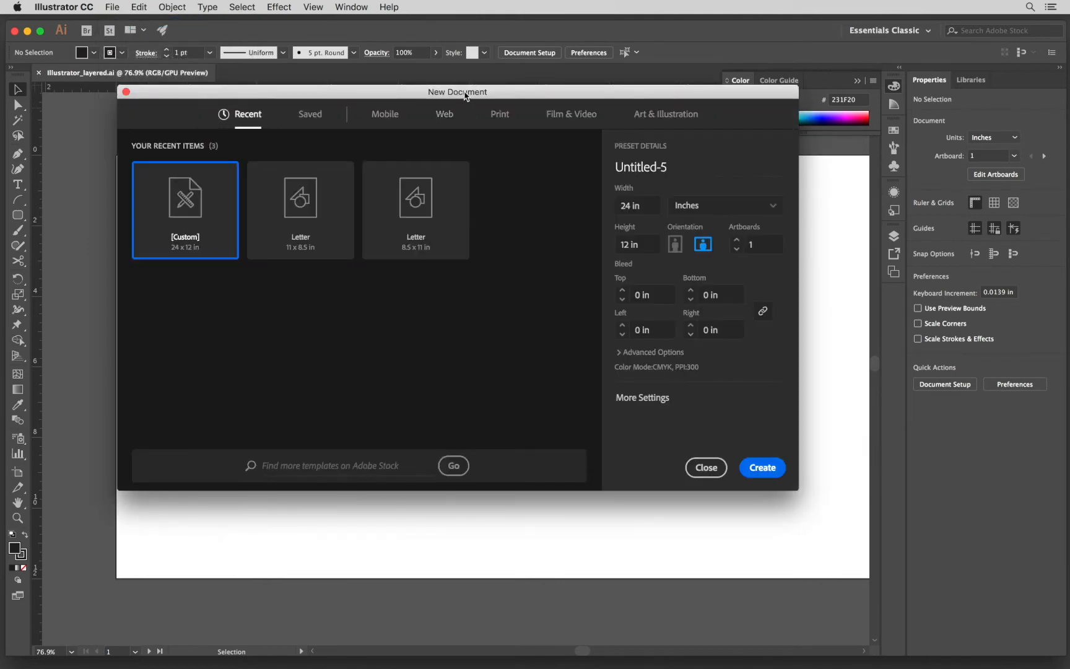
drag(446, 95, 454, 102)
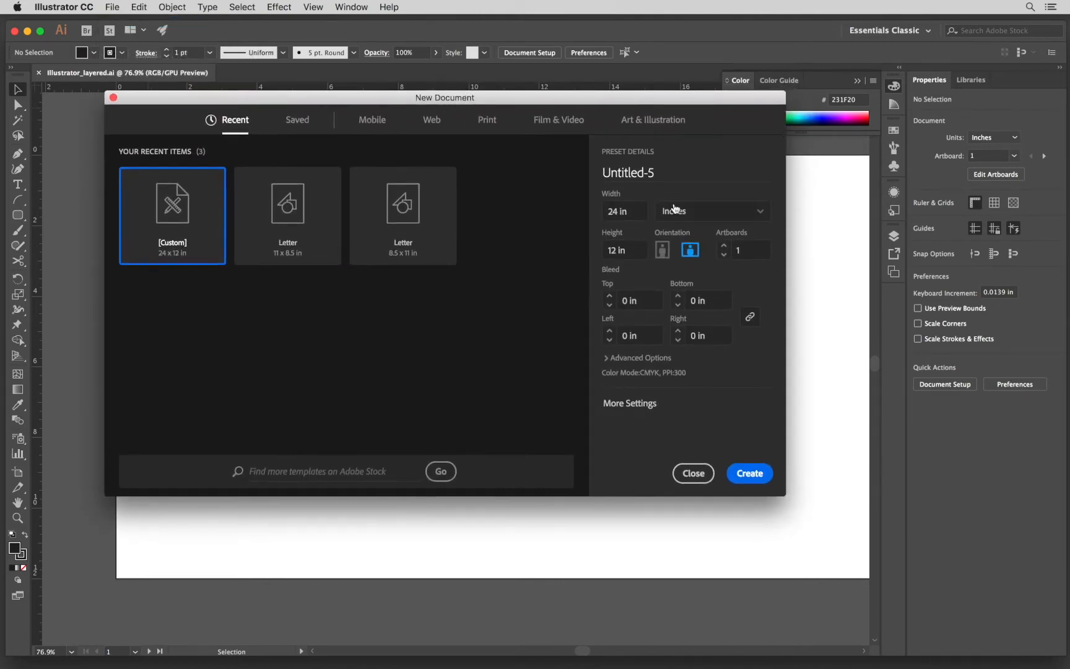
click(714, 215)
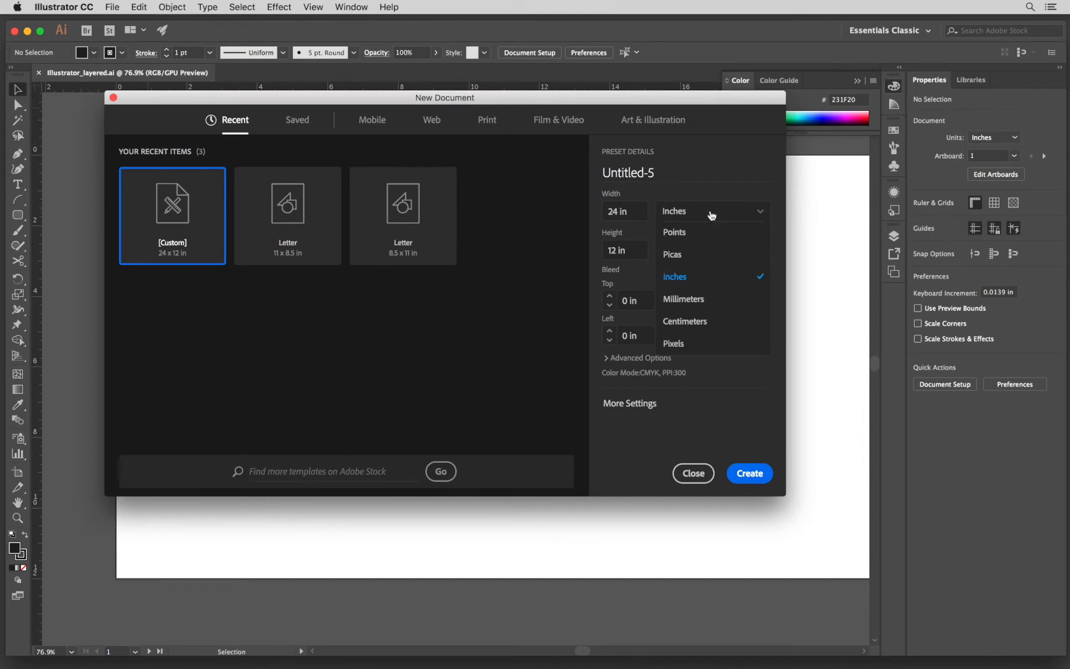
click(696, 281)
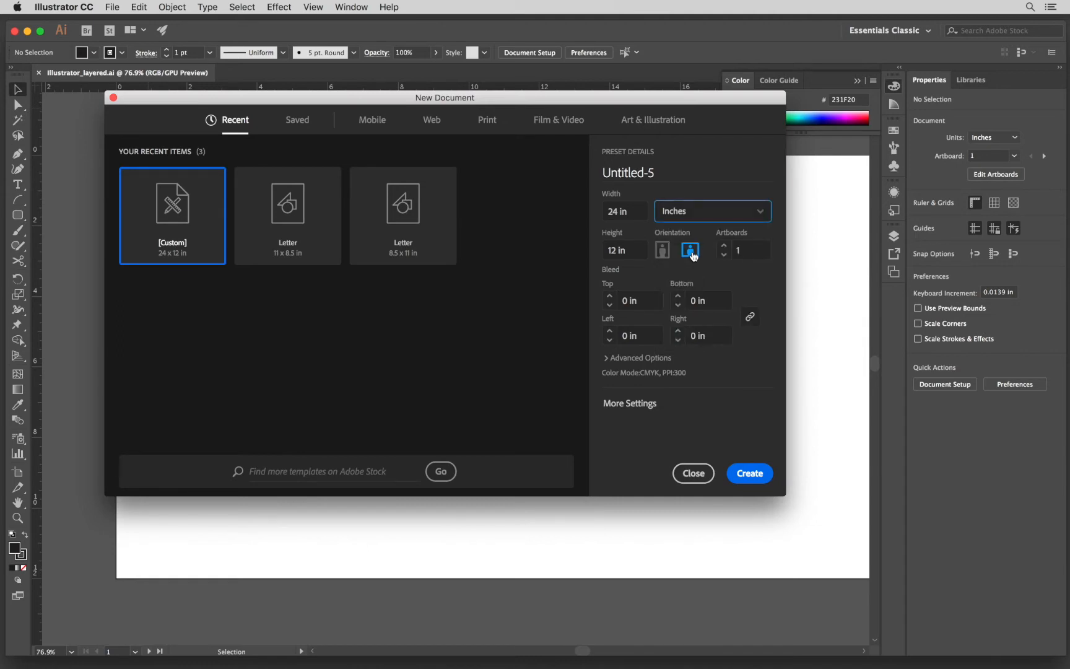
click(663, 254)
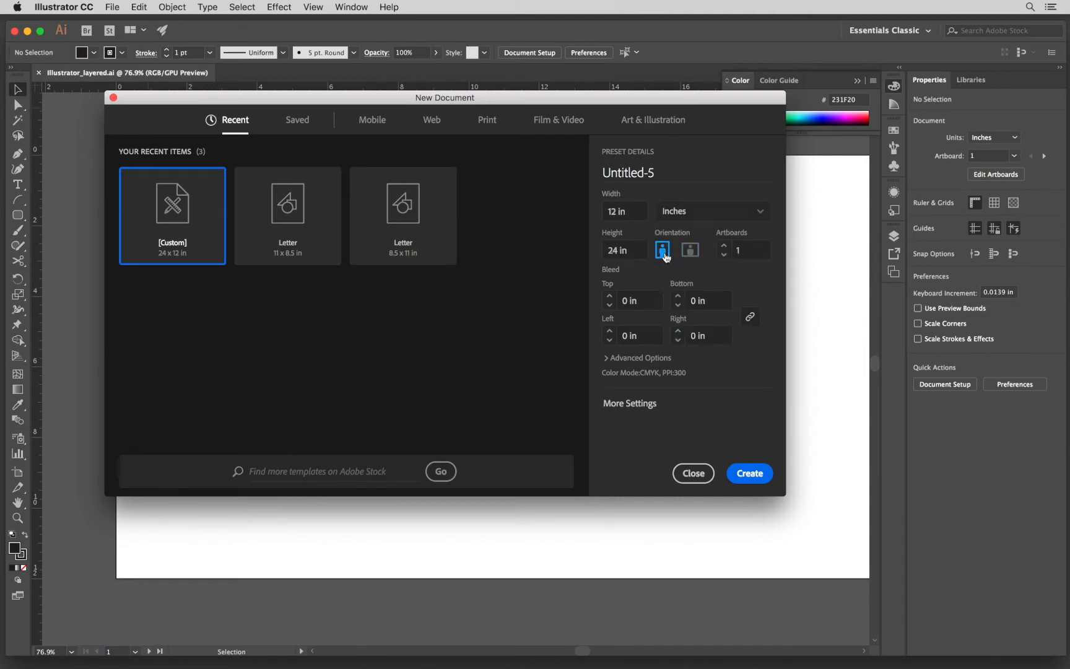
click(692, 254)
click(627, 301)
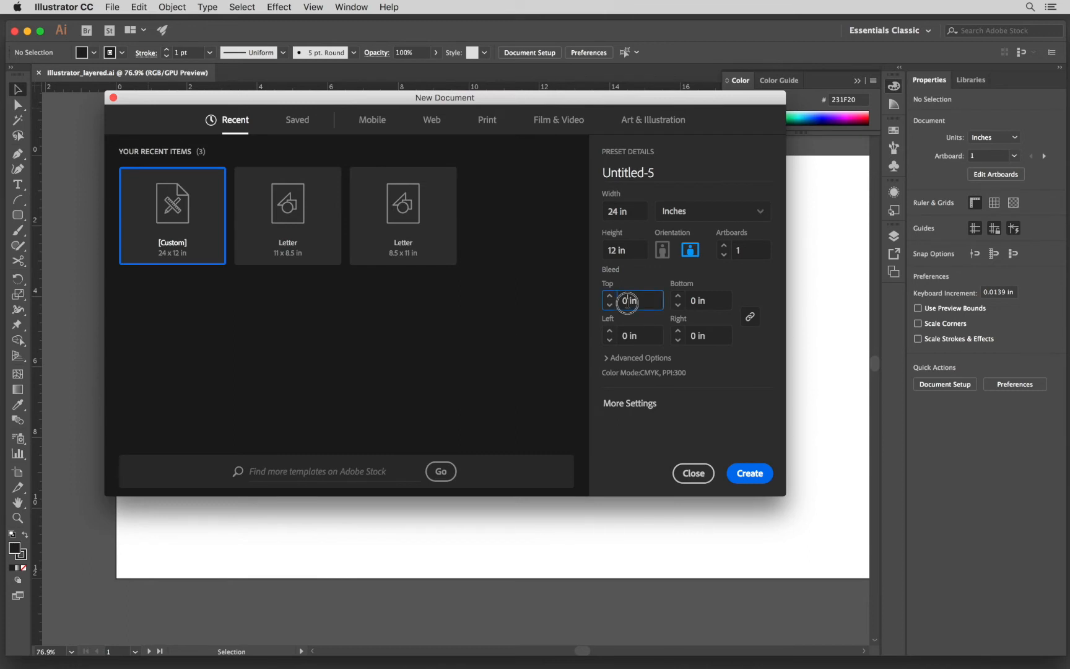
click(627, 335)
click(753, 471)
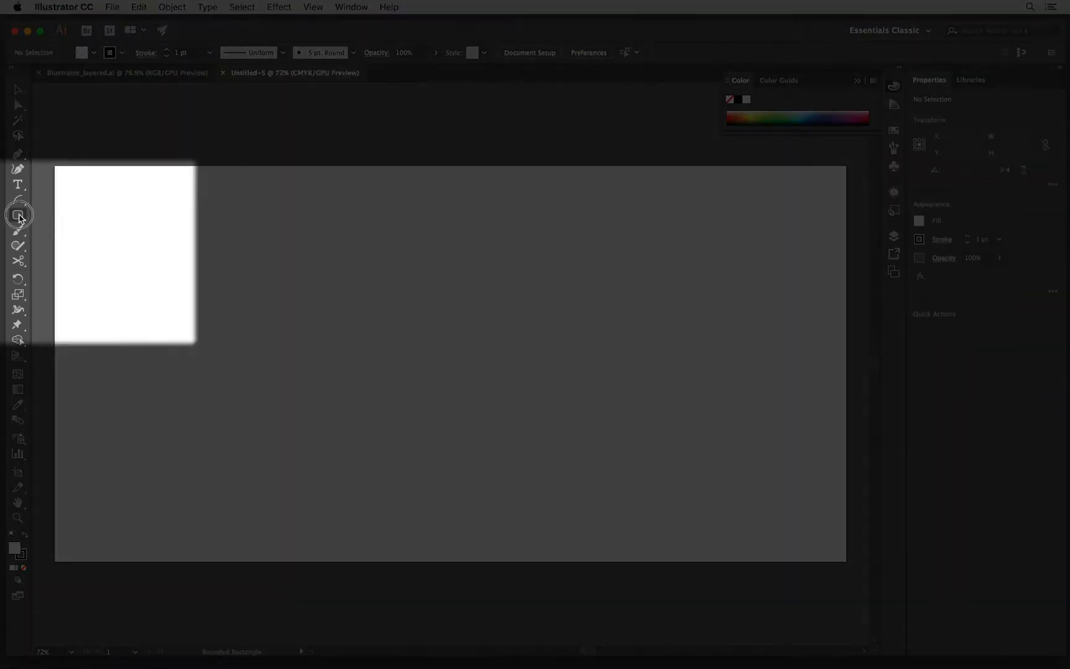
- Draw a rounded rectangle near the artboard's upper-left corner, size it 2 in wide by 5 in high, and deselect it
drag(18, 215, 93, 229)
drag(107, 189, 196, 327)
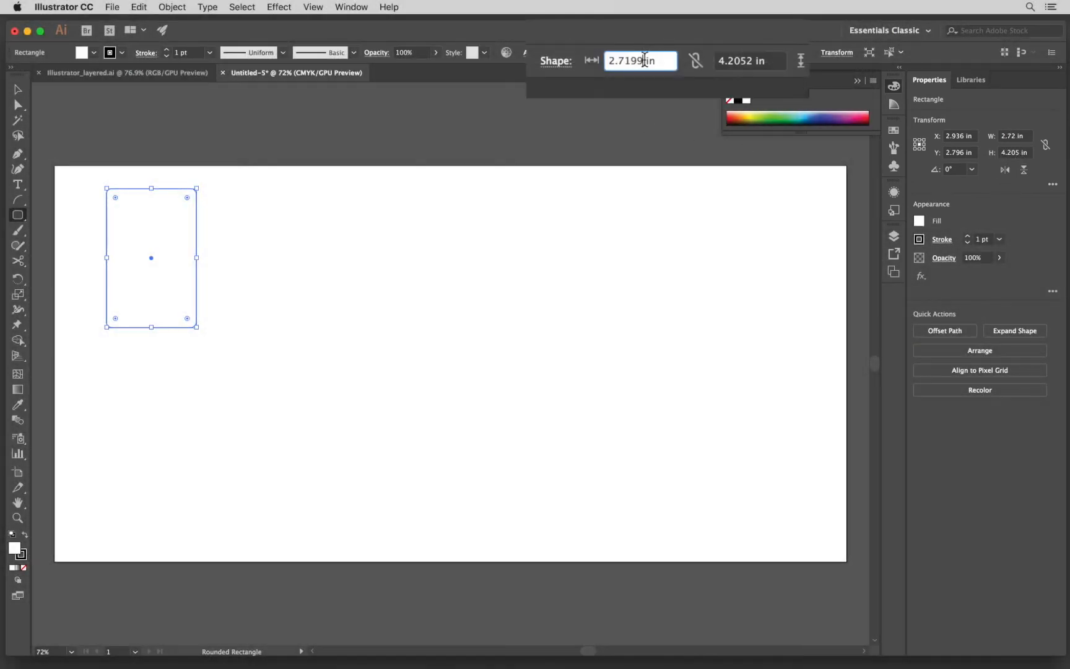
drag(641, 60, 597, 60)
text(2)
click(736, 60)
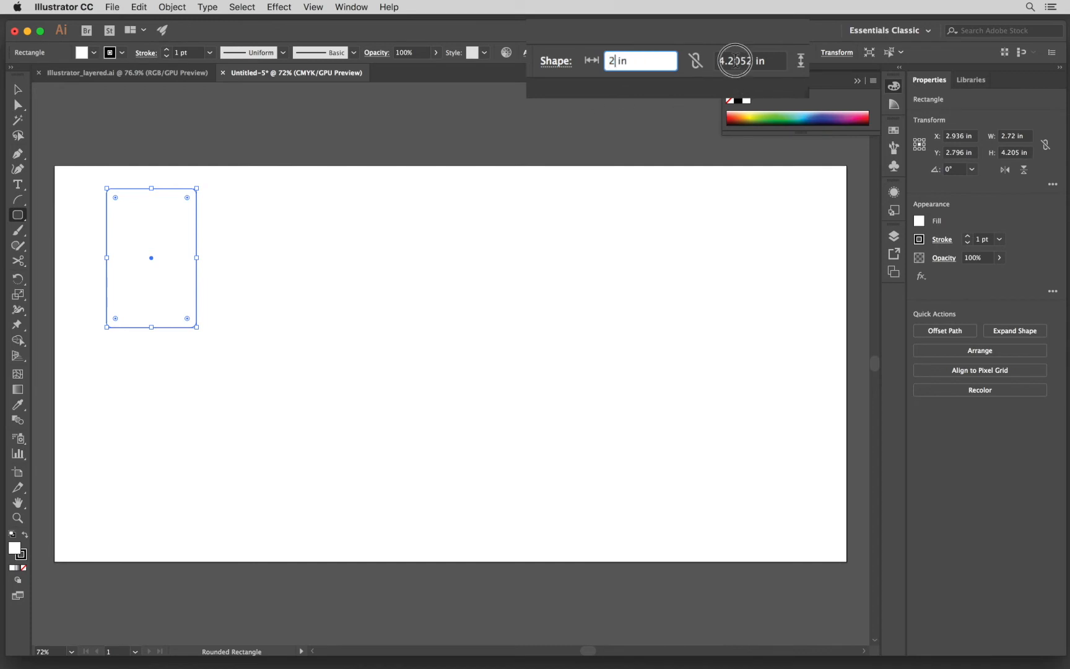
drag(753, 60, 718, 61)
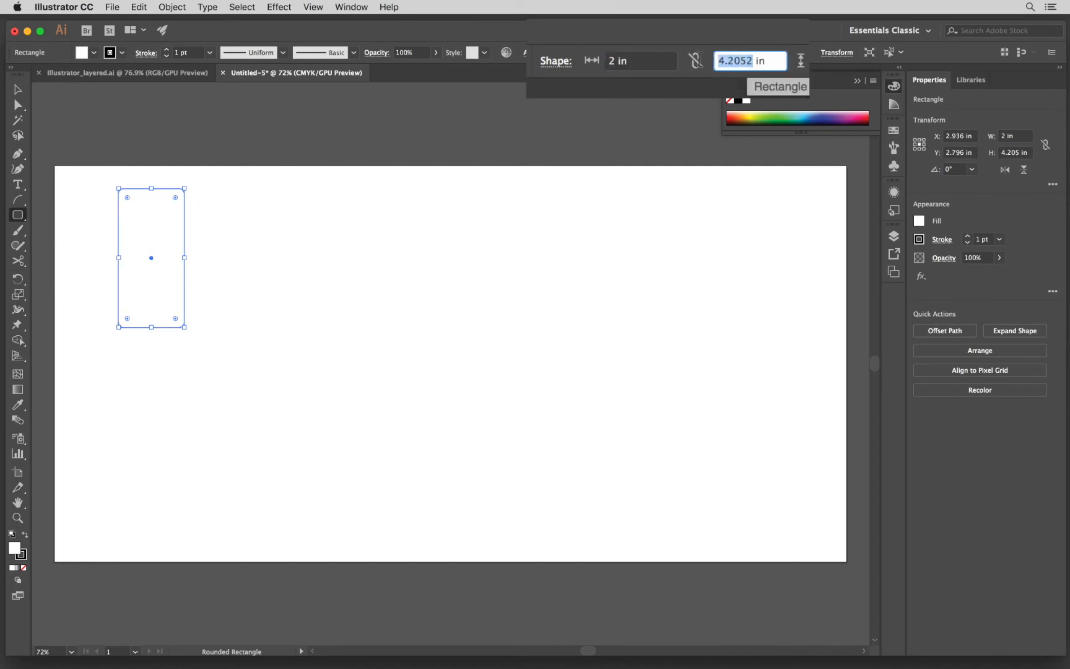
text(5)
key(Return)
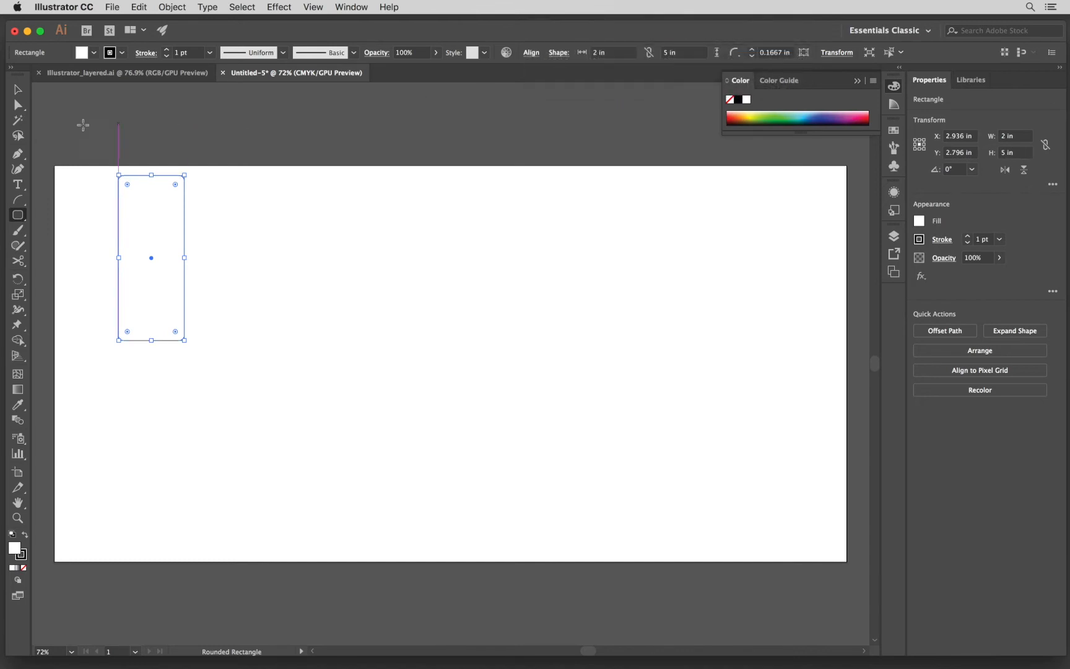
click(18, 90)
click(193, 147)
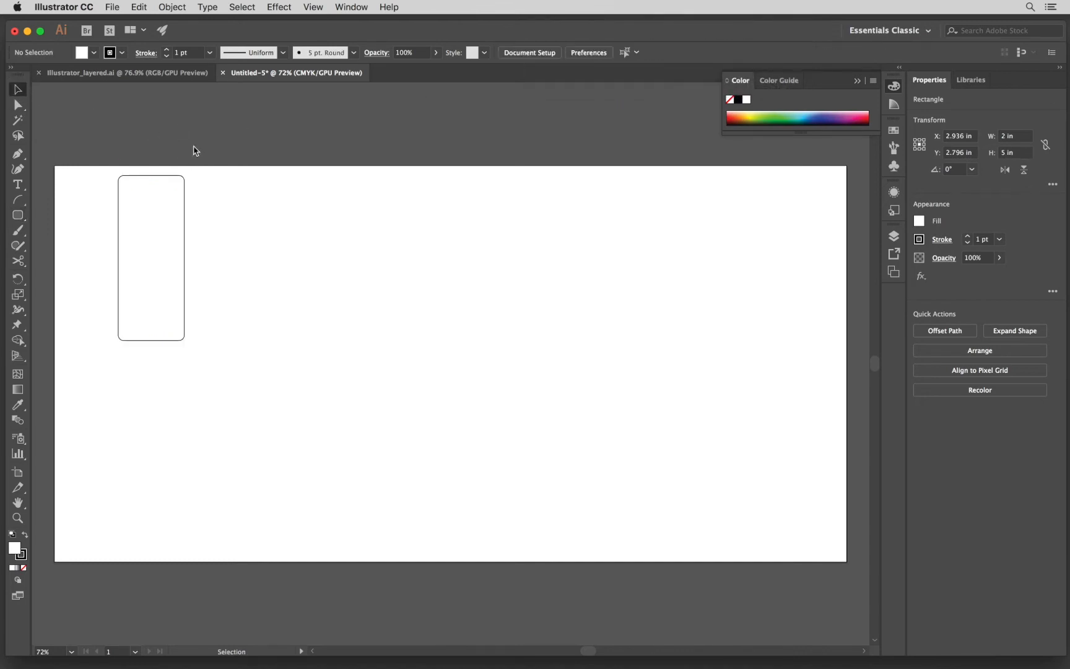
- Move the rounded rectangle down by about 1 in, away from the artboard's top edge
scroll(194, 146, left, 4)
scroll(193, 146, up, 2)
scroll(193, 149, left, 3)
scroll(193, 148, down, 2)
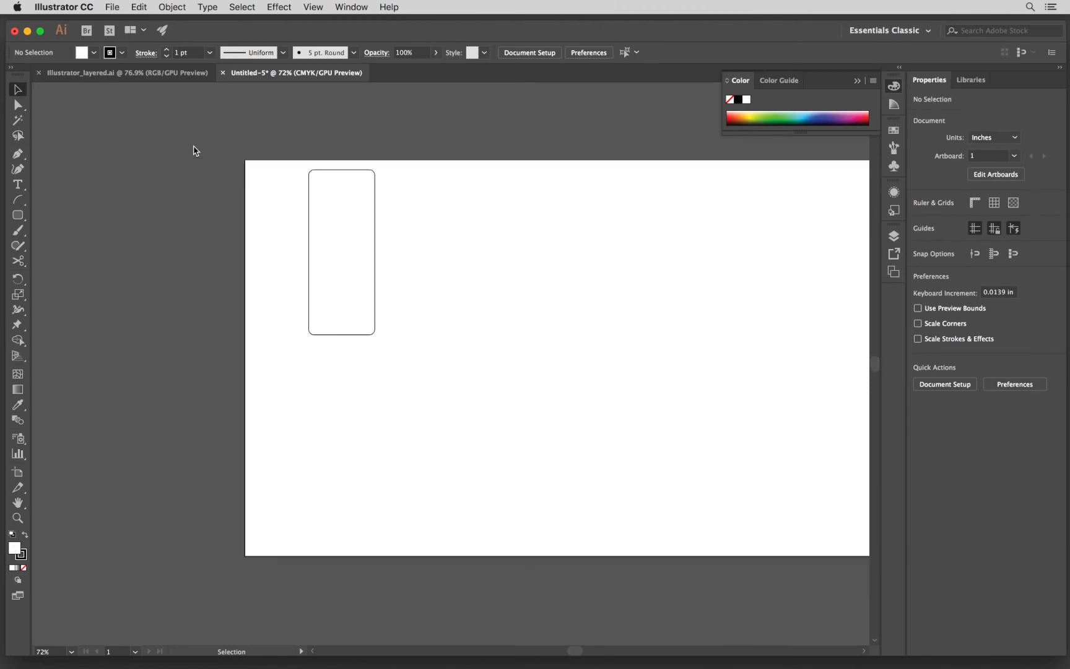
scroll(193, 149, up, 3)
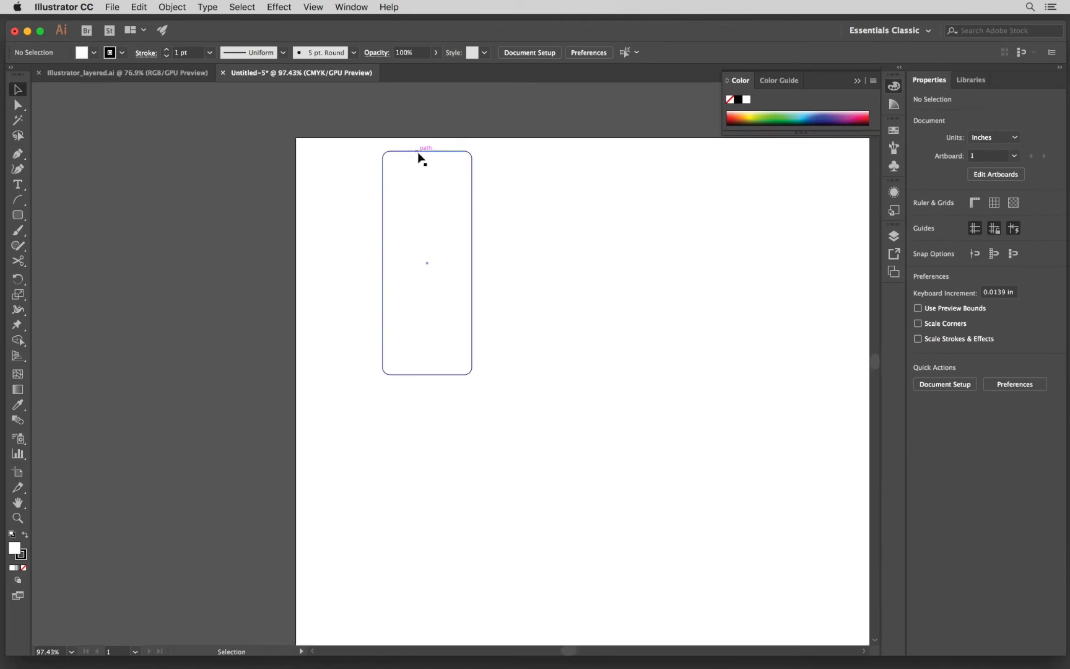
drag(417, 154, 415, 194)
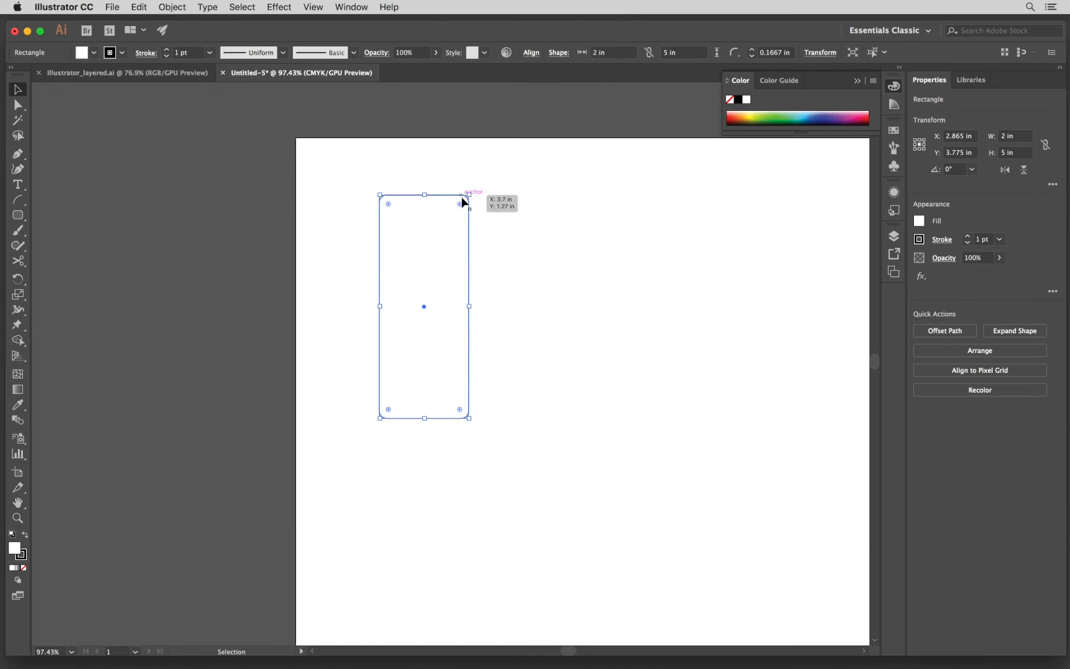
- Draw a circle about 0.41 in across near the top centre of the rounded rectangle with the Ellipse tool
drag(18, 215, 59, 246)
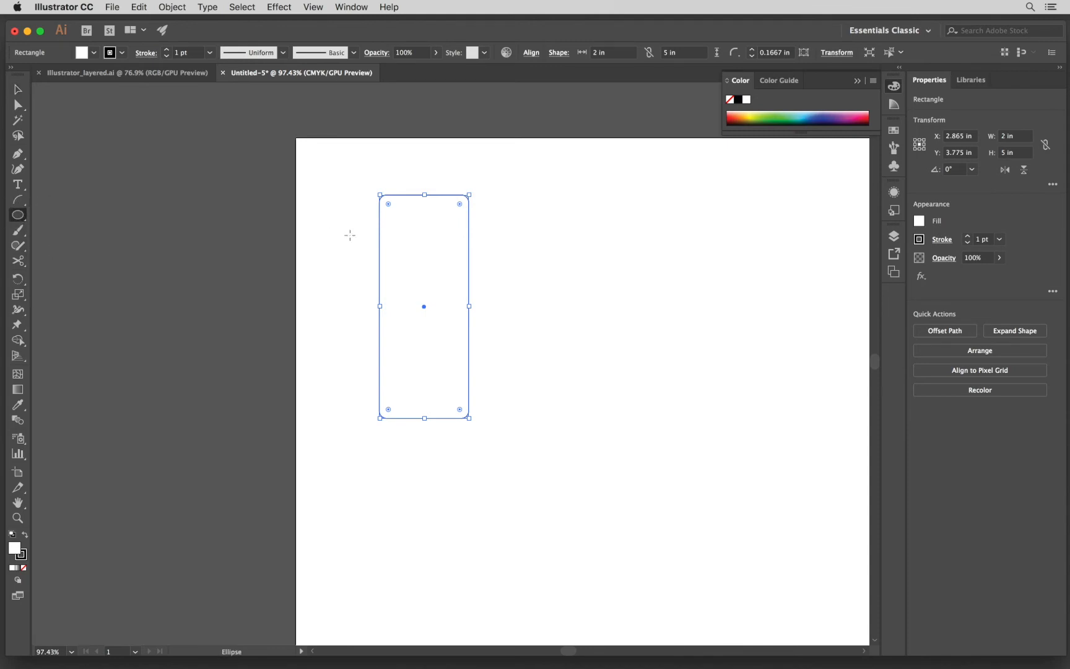
click(417, 206)
drag(416, 206, 435, 223)
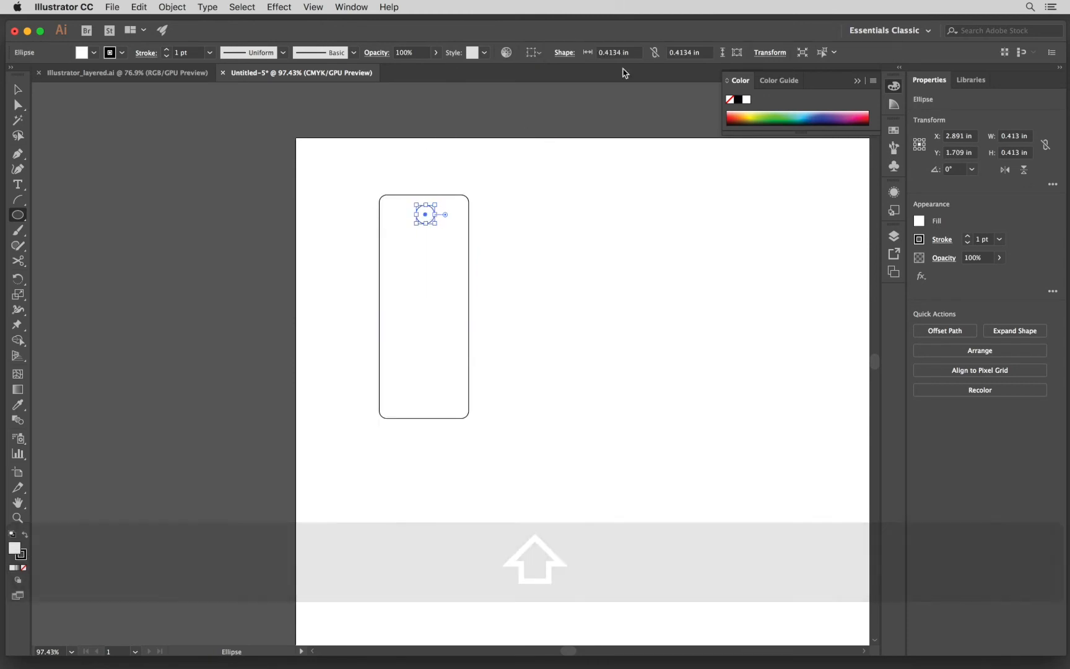
- Set the circle's width and height to 0.25 in each
click(605, 52)
drag(622, 53, 605, 53)
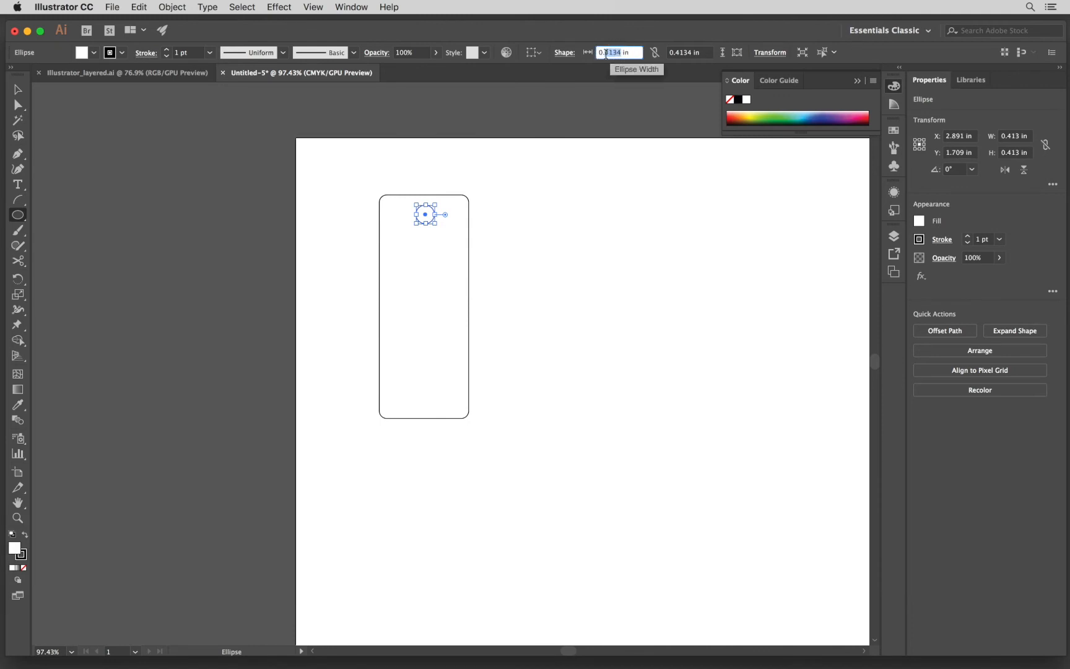
key(BackSpace)
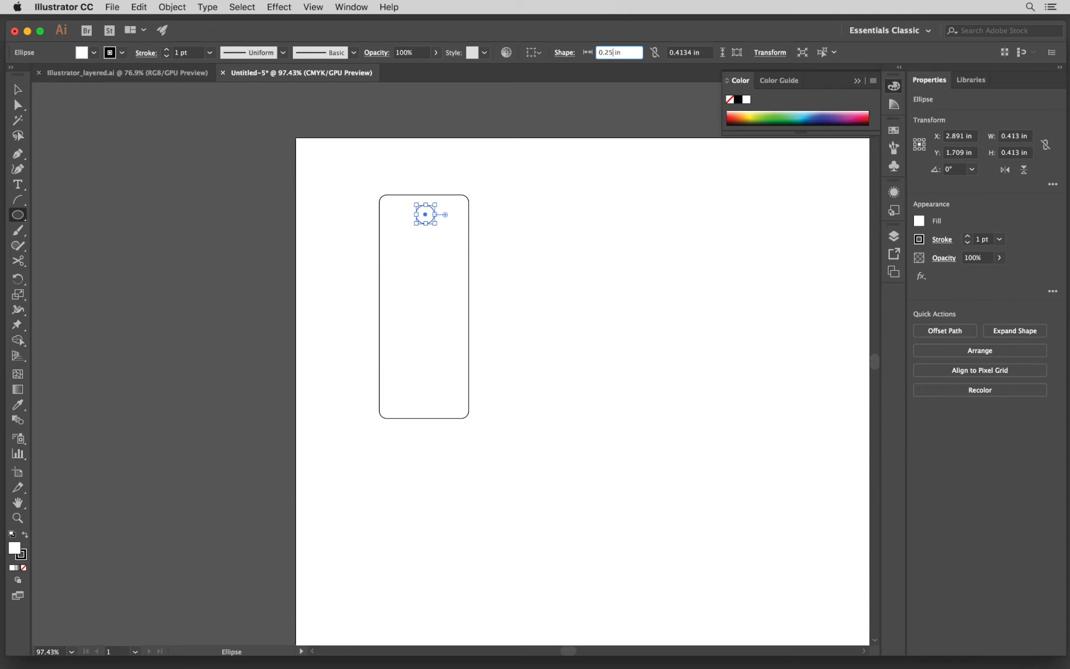
click(686, 53)
drag(693, 53, 676, 52)
text(25)
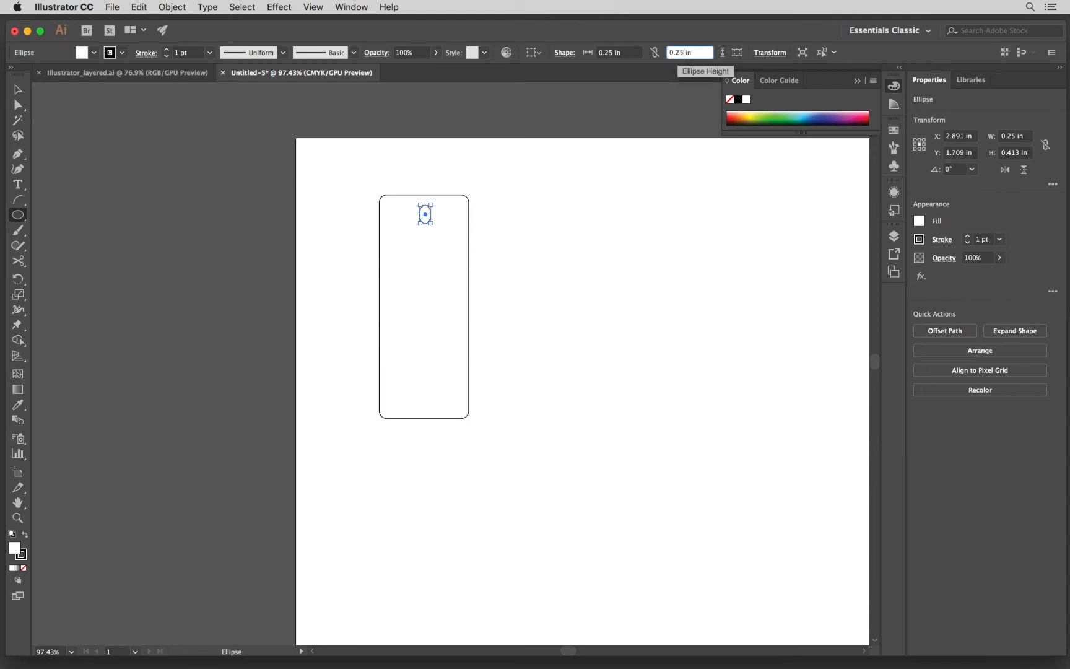
key(Return)
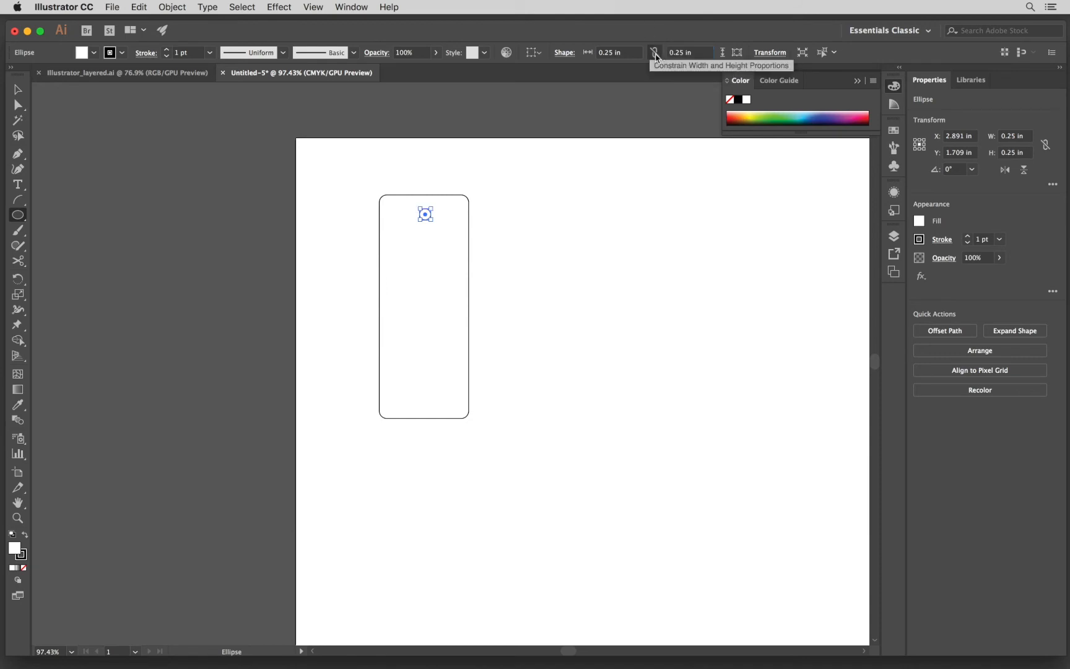
- Try setting the rounded rectangle's width to 3 in with width and height proportions constrained, and undo the resize
click(655, 53)
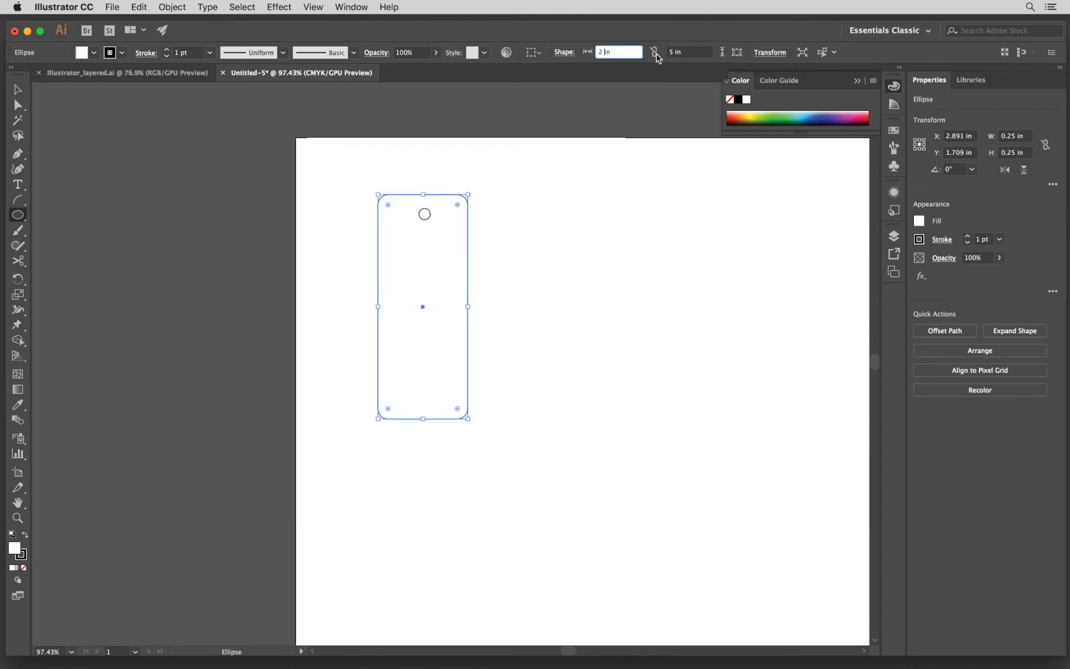
click(655, 54)
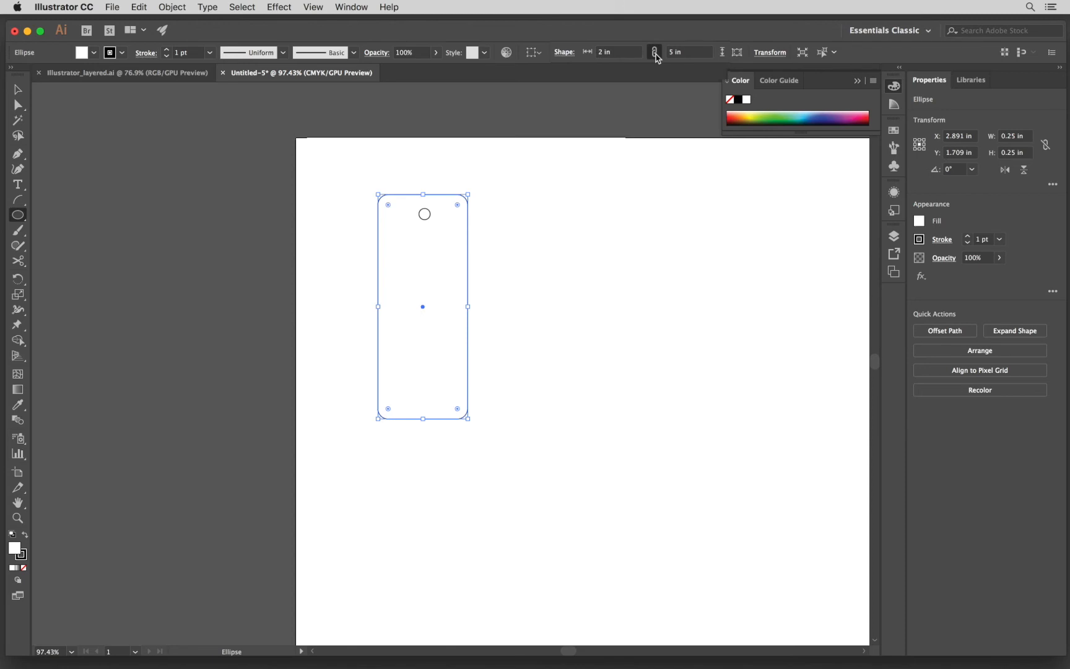
click(601, 51)
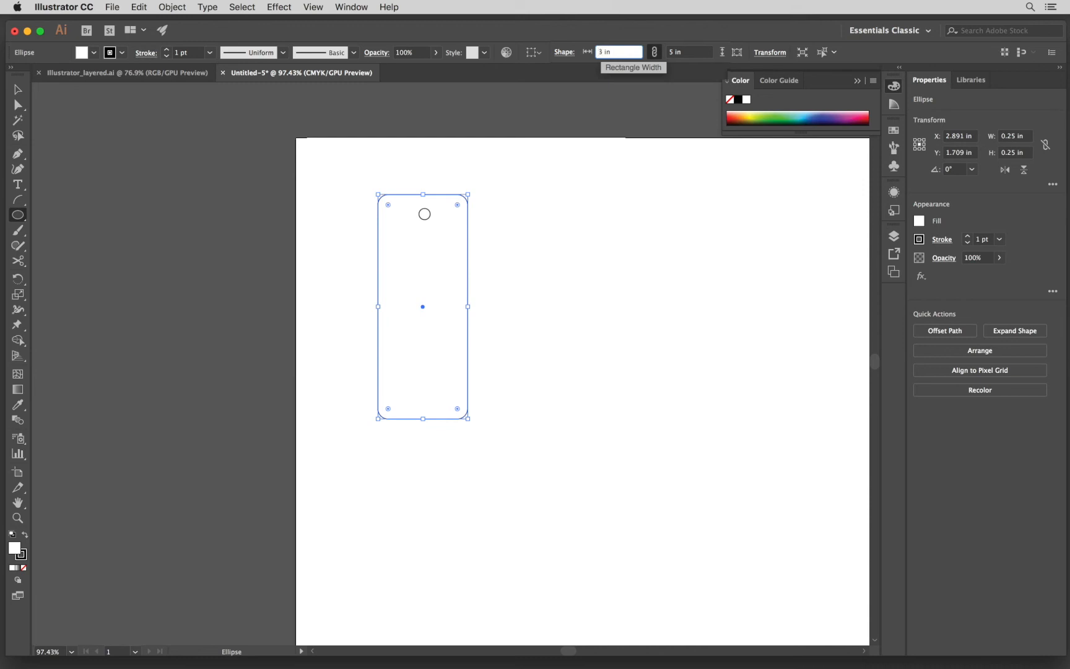
text(3 in)
key(Return)
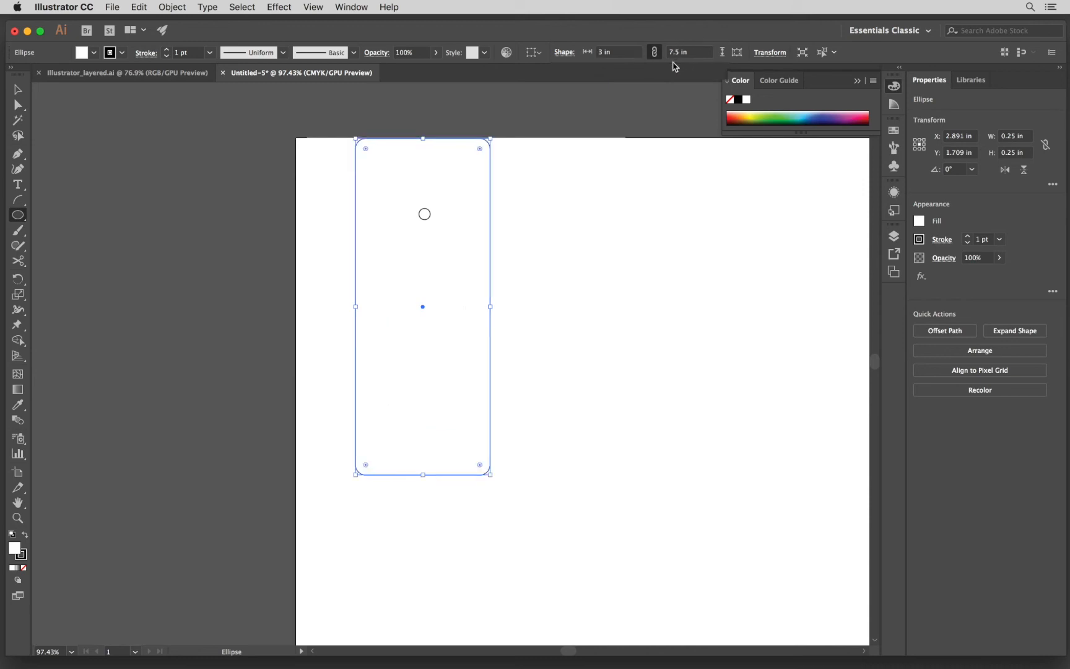
drag(490, 207, 491, 236)
key(super+z)
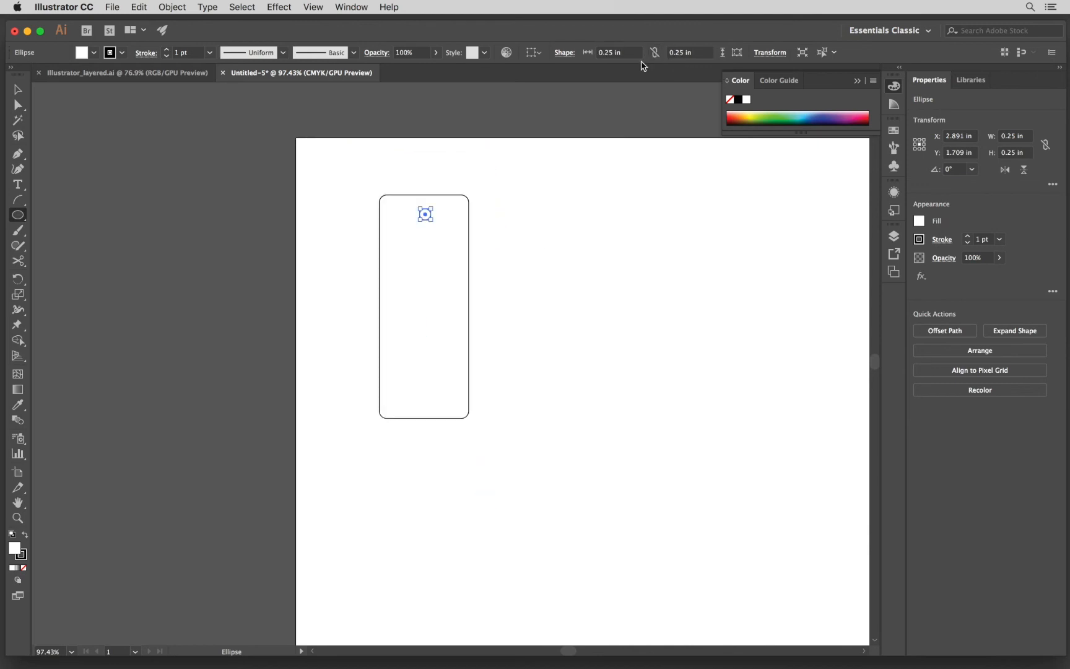
- Nudge the circle slightly to the left within the top of the rounded rectangle and deselect it
key(v)
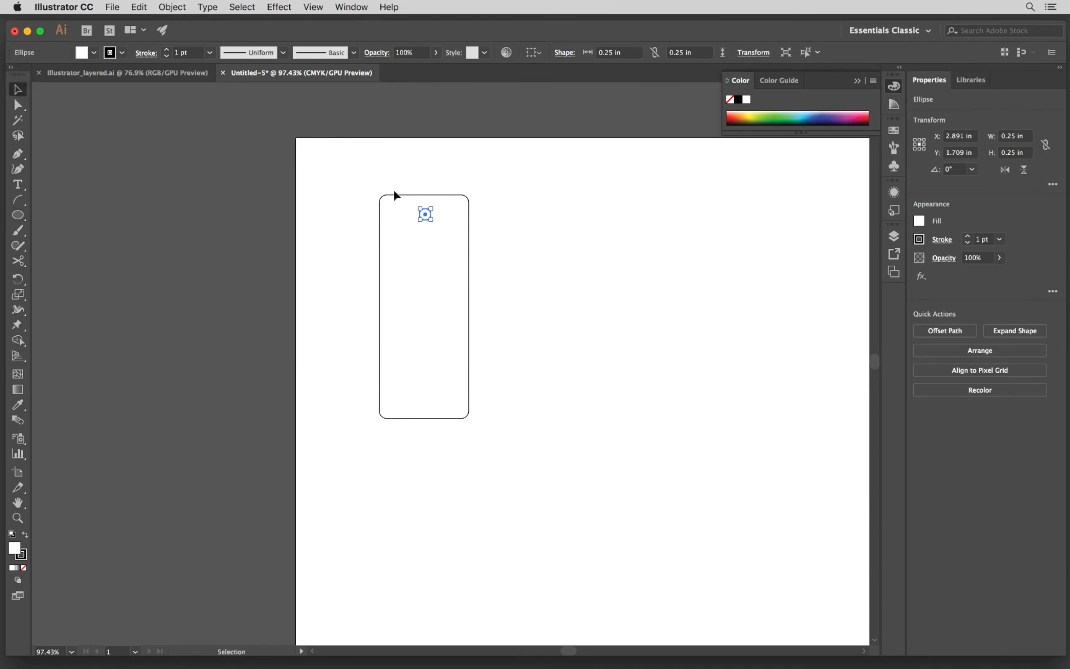
click(468, 159)
drag(427, 217, 422, 217)
click(544, 236)
scroll(544, 236, down, 3)
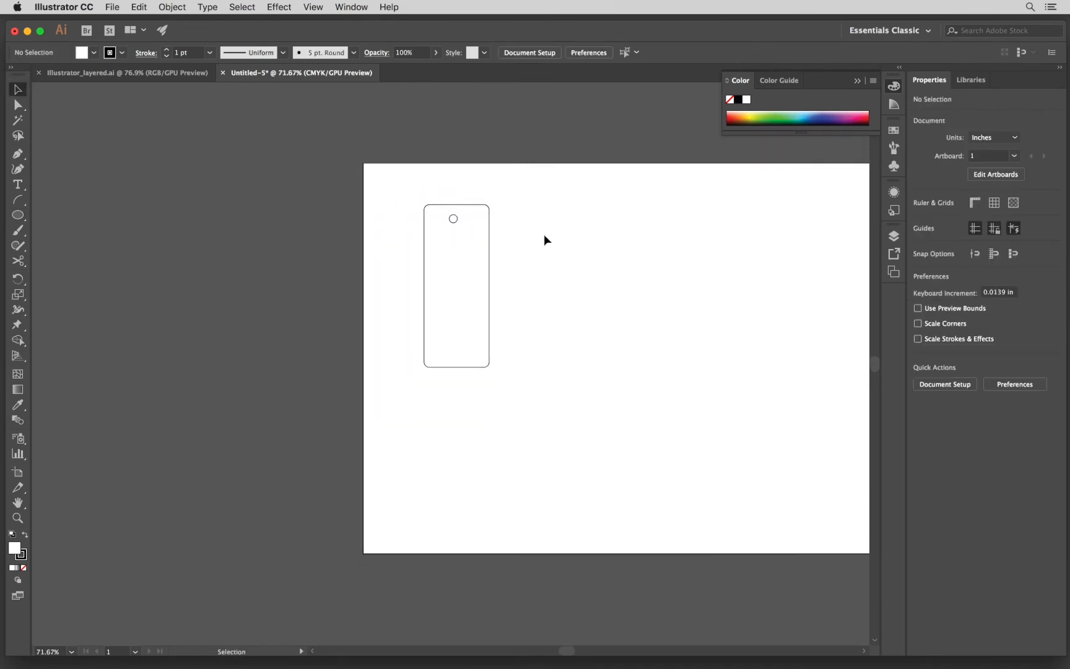
- Examine the rounded-rectangle tag and the full extent of the artboard at different magnifications
scroll(544, 235, right, 4)
scroll(544, 239, up, 2)
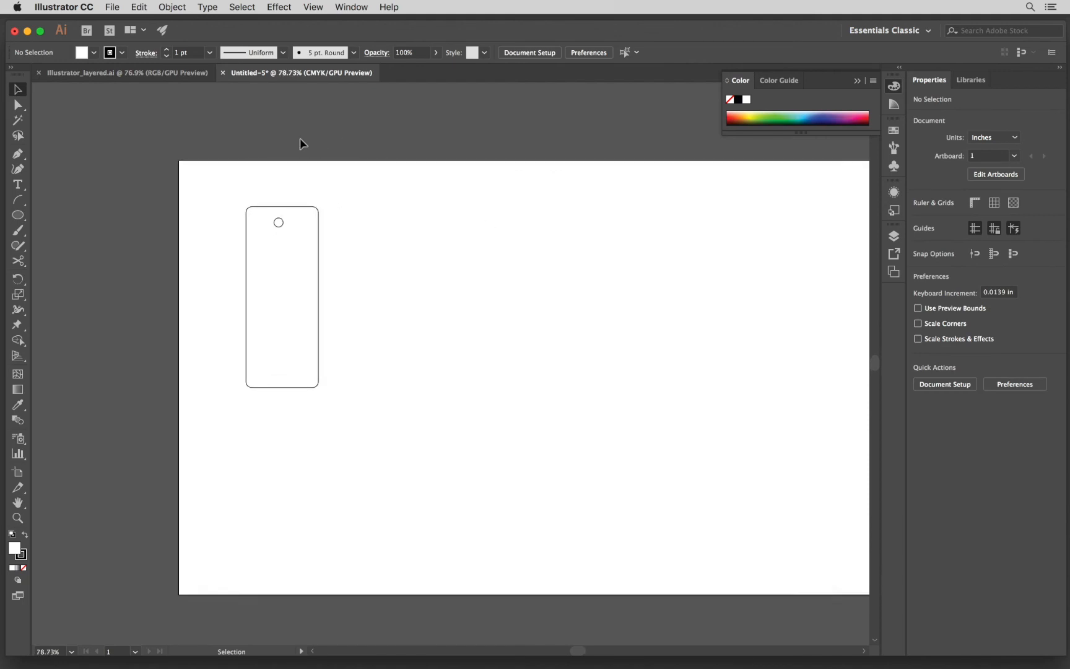
scroll(300, 143, up, 2)
scroll(300, 144, down, 3)
scroll(300, 140, right, 5)
scroll(301, 139, down, 1)
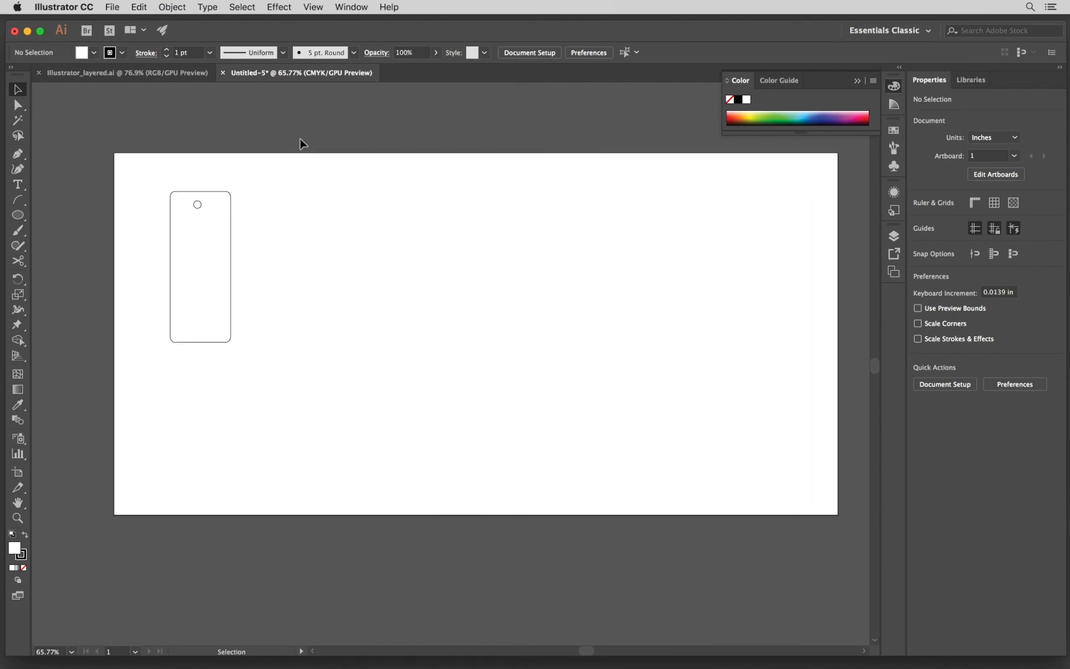
scroll(321, 116, up, 1)
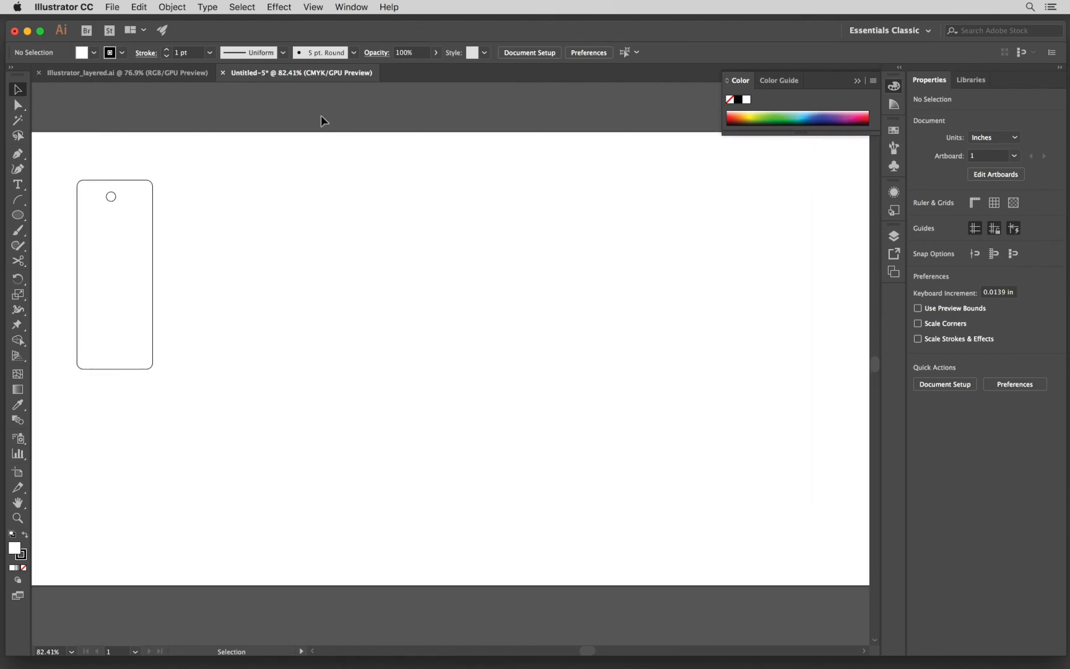
scroll(246, 189, left, 5)
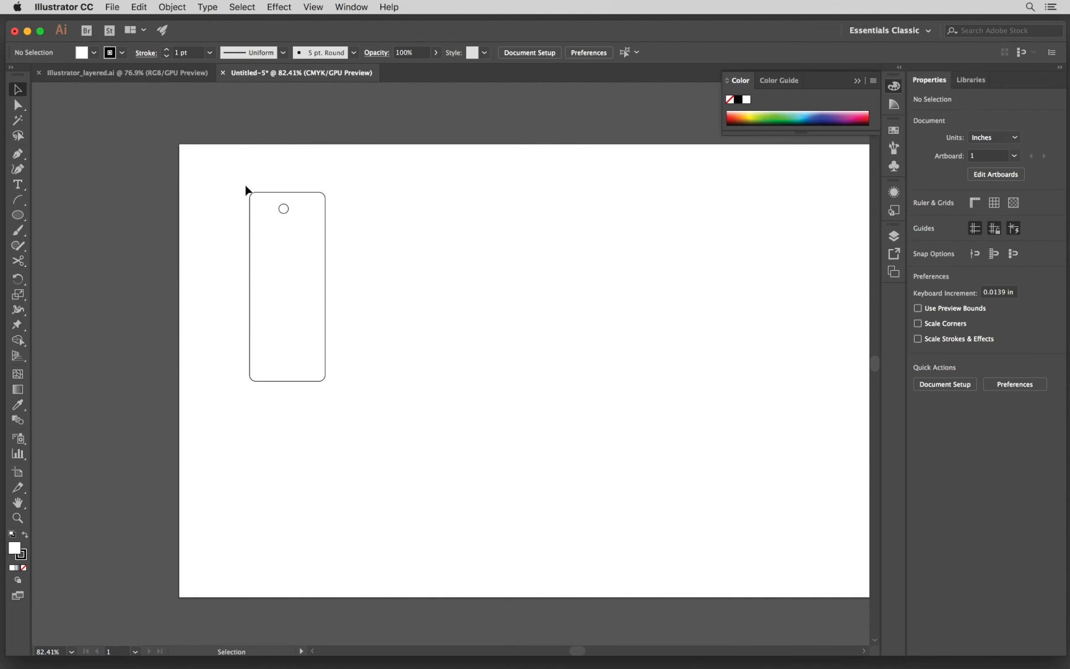
- Show the document rulers around the artboard
click(314, 7)
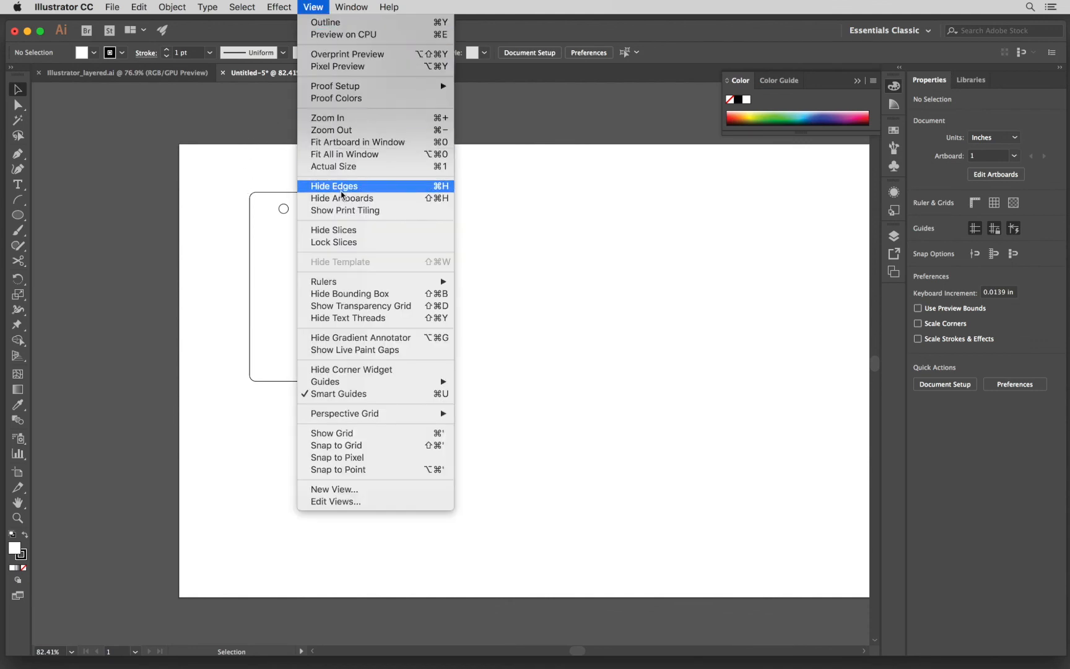
mouse_move(367, 285)
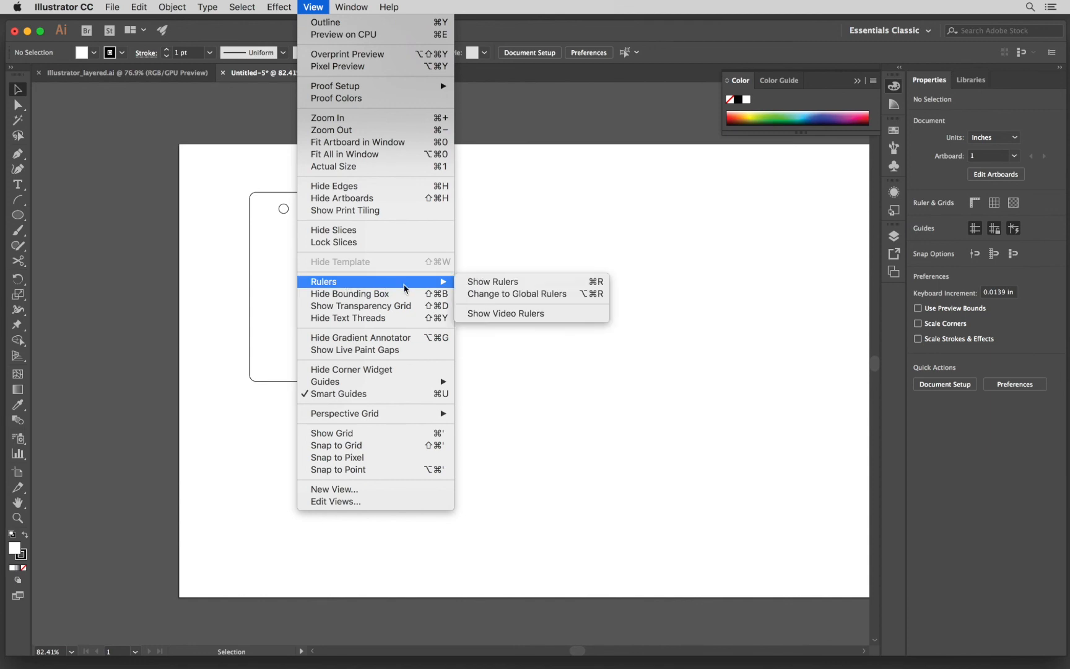
click(493, 282)
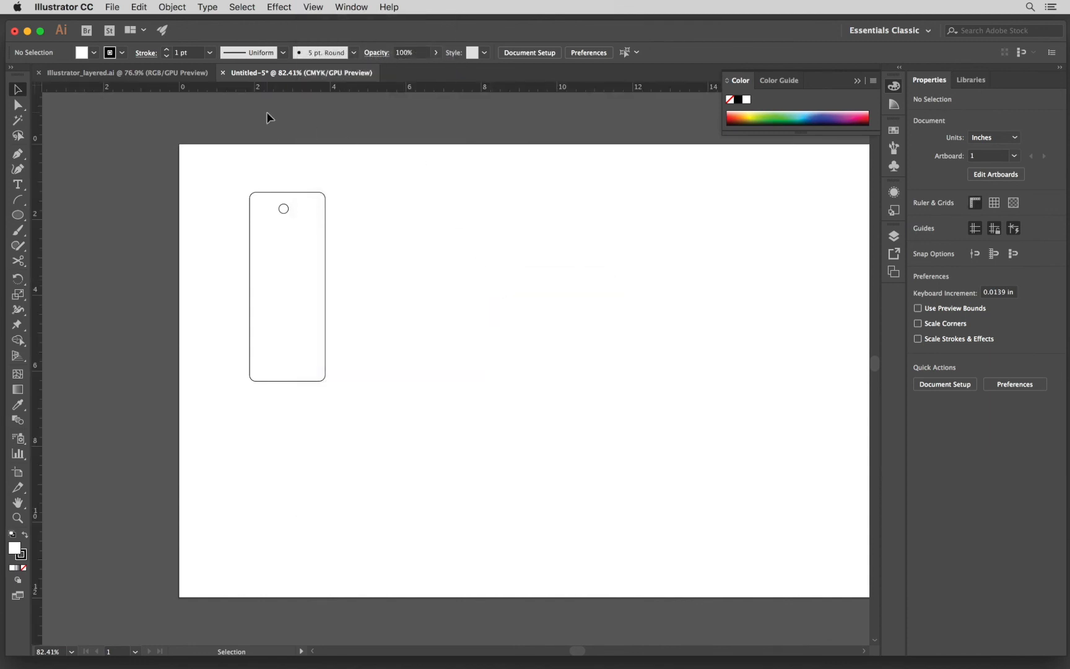
- Shorten the rounded rectangle to about 3 in tall by moving its bottom edge upward, keeping the 2 in width
scroll(267, 112, up, 5)
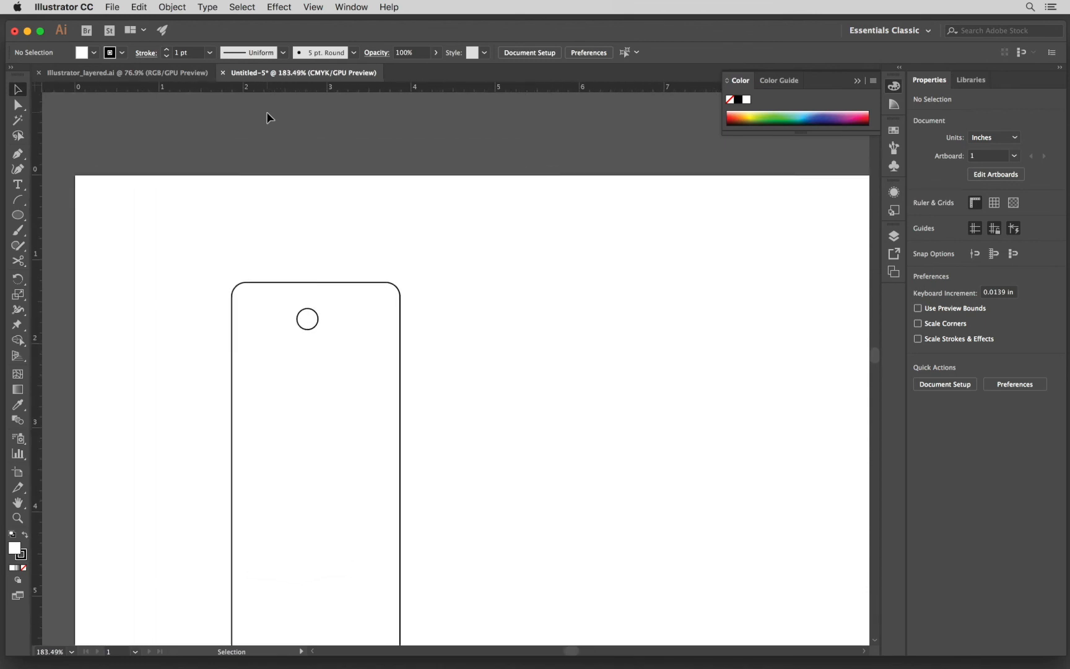
scroll(267, 112, down, 2)
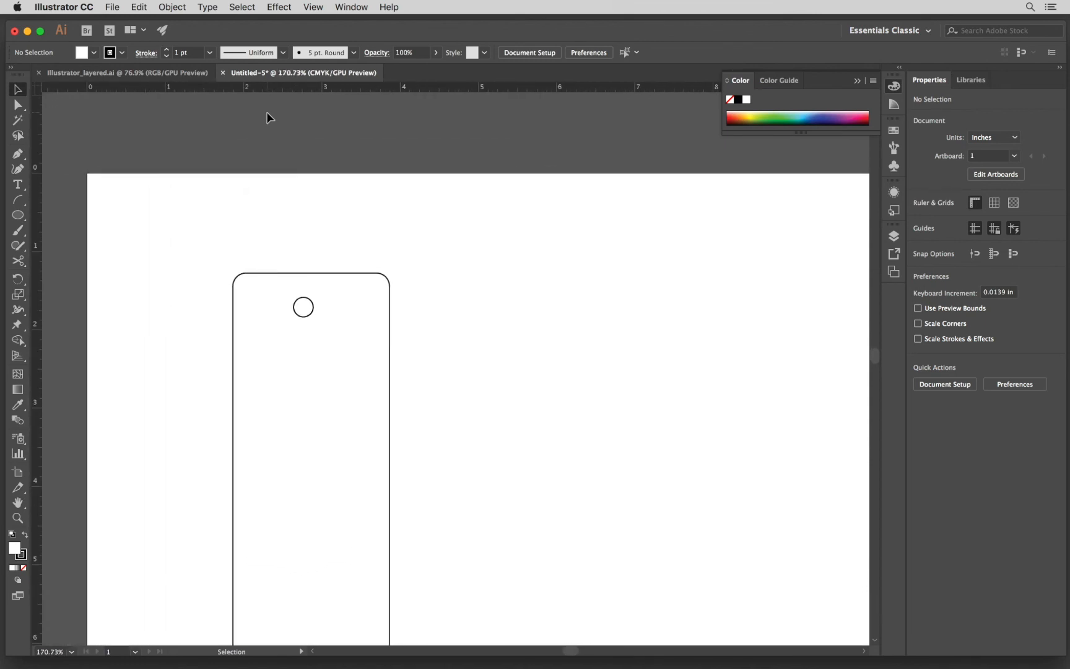
scroll(267, 118, down, 2)
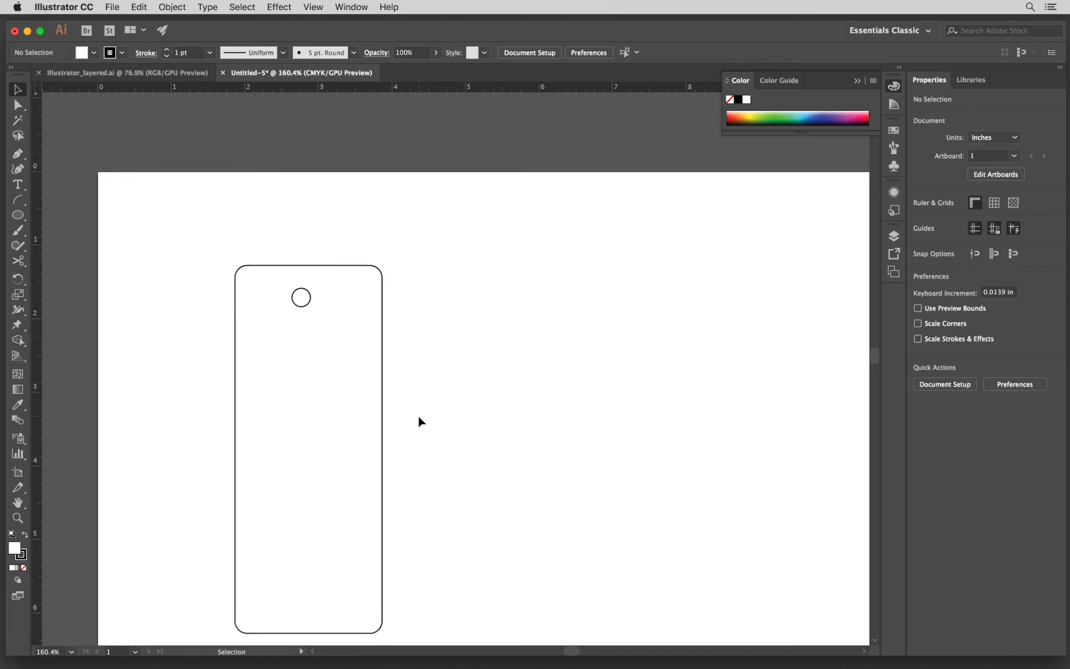
scroll(418, 416, down, 2)
scroll(418, 415, down, 3)
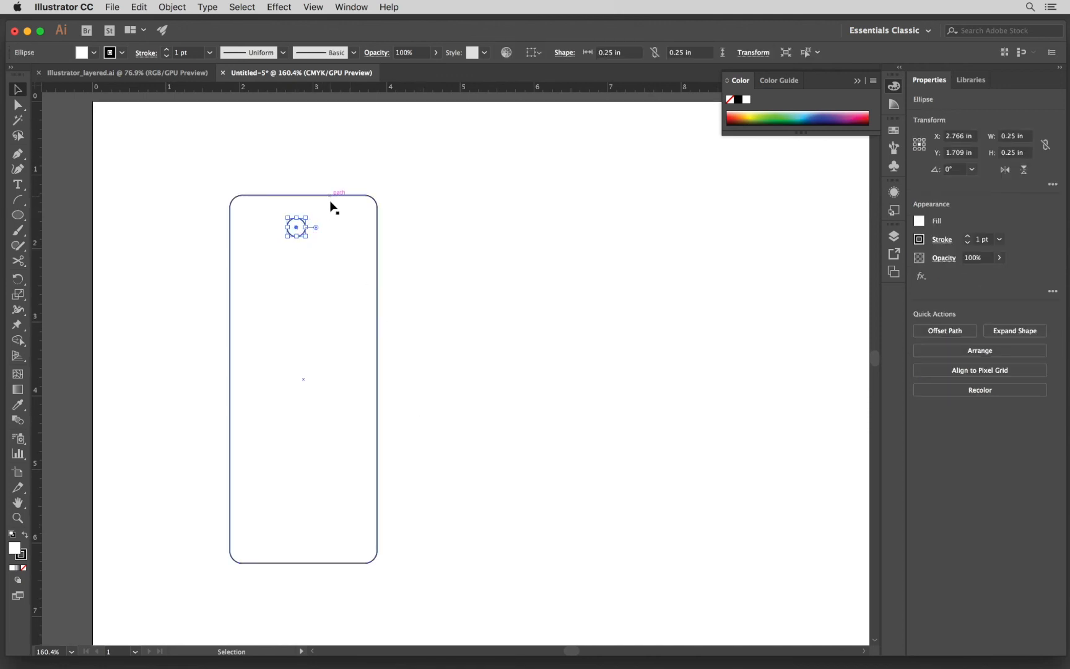
click(305, 564)
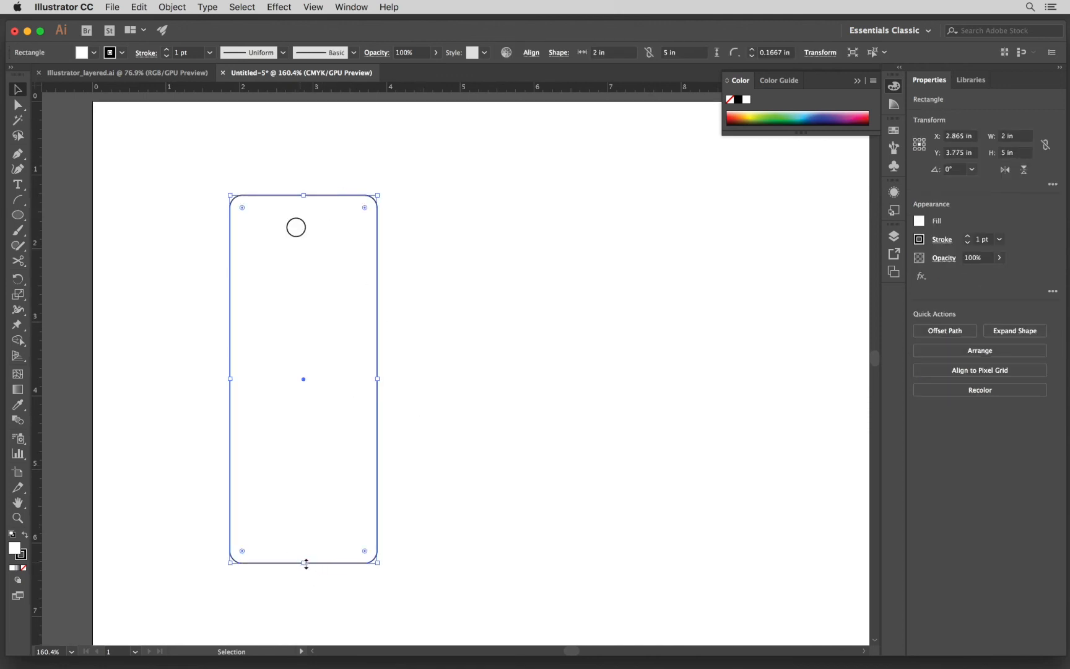
drag(303, 562, 306, 418)
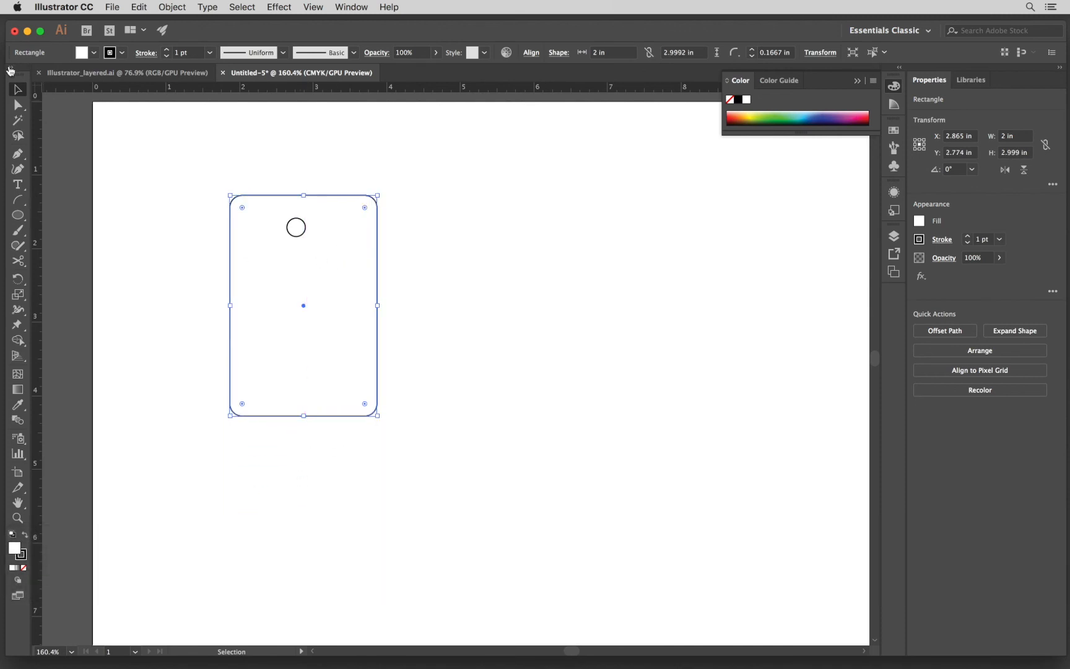
- Select the small circle and the rounded rectangle together for alignment
click(303, 228)
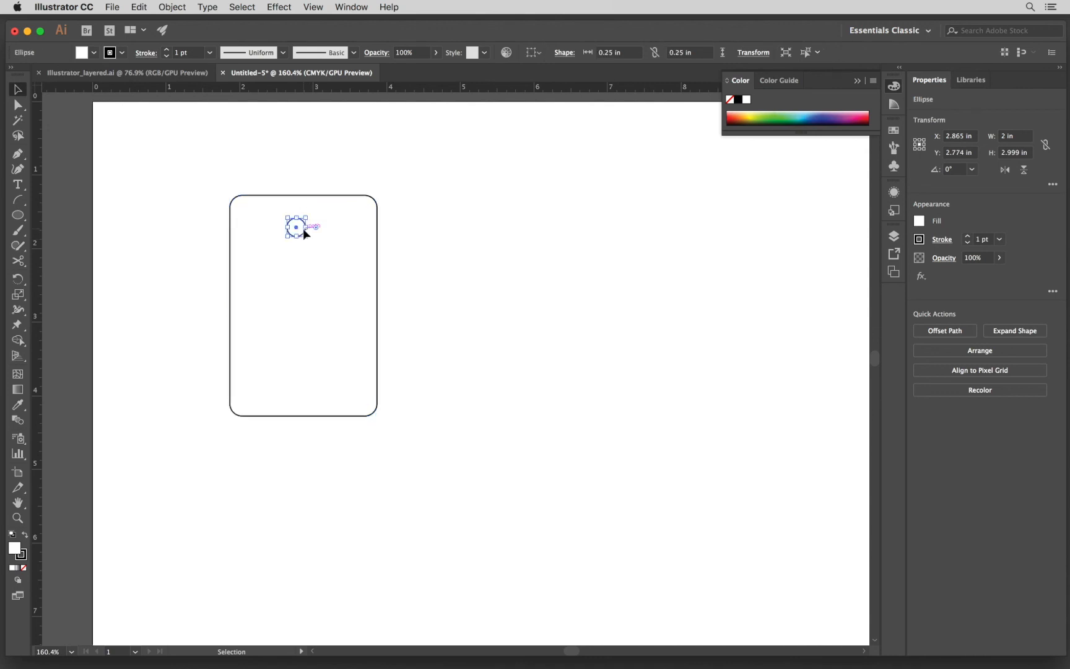
shift+click(320, 196)
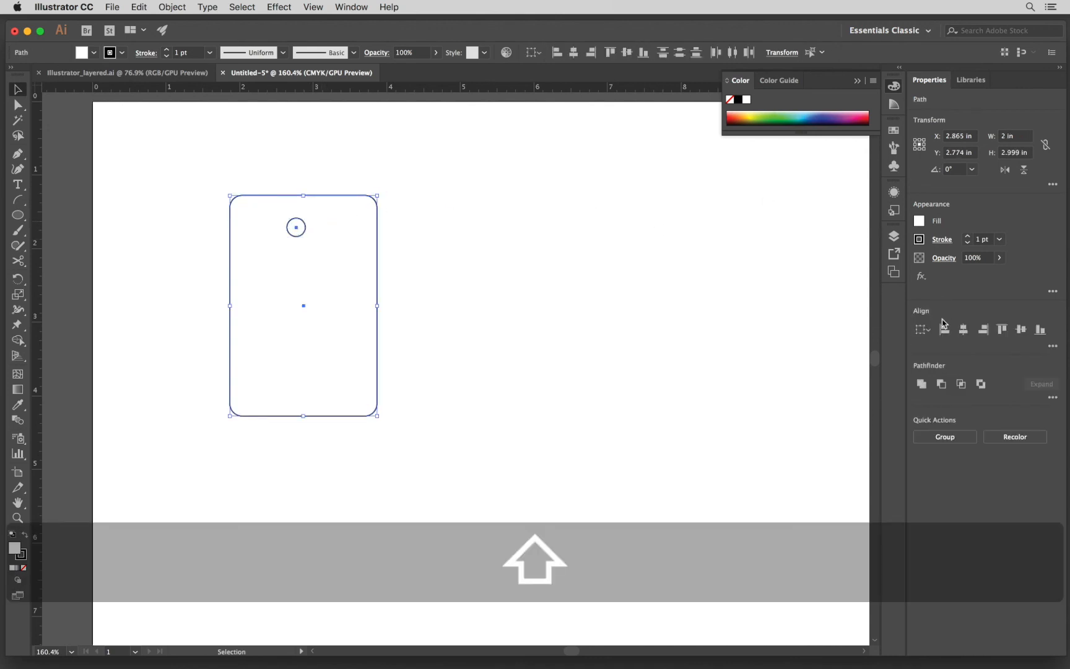